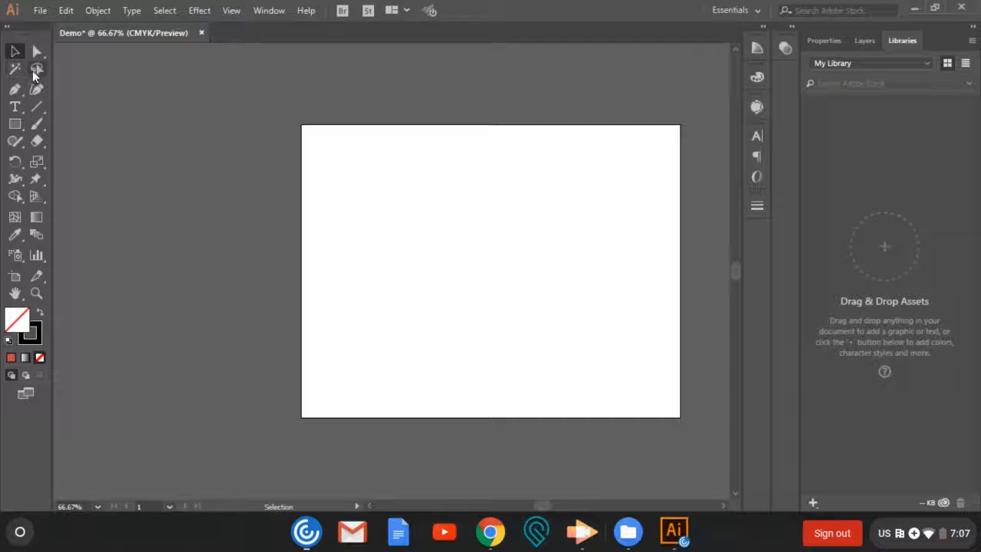
- Draw a straight horizontal line about 4.48 in long across the upper part of the artboard with the Pen tool, then deselect it
click(36, 69)
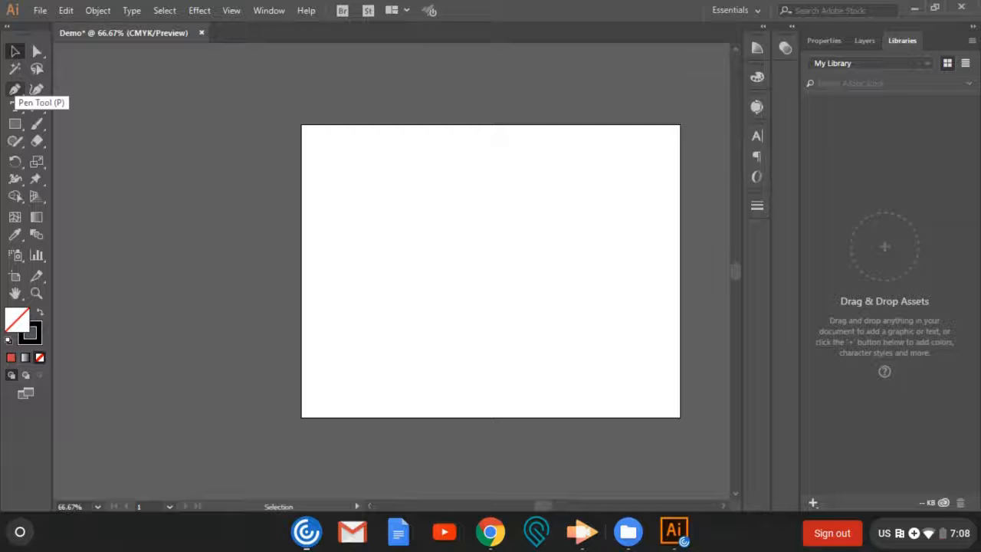
key(p)
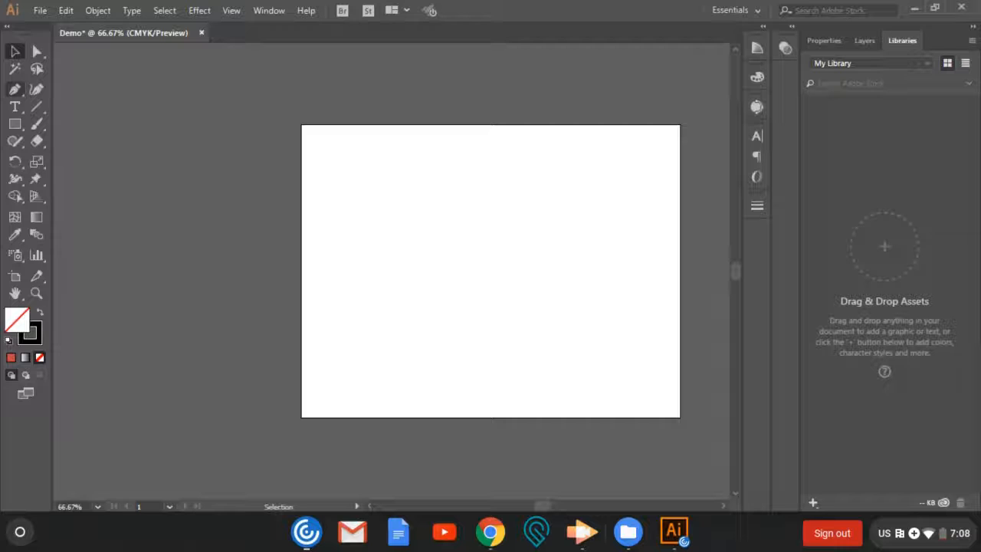
click(14, 89)
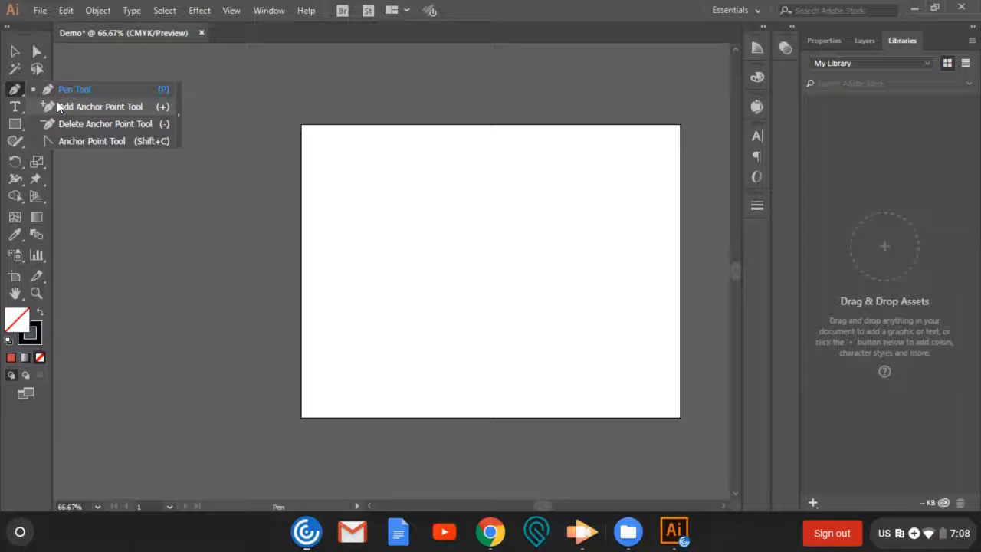
click(17, 93)
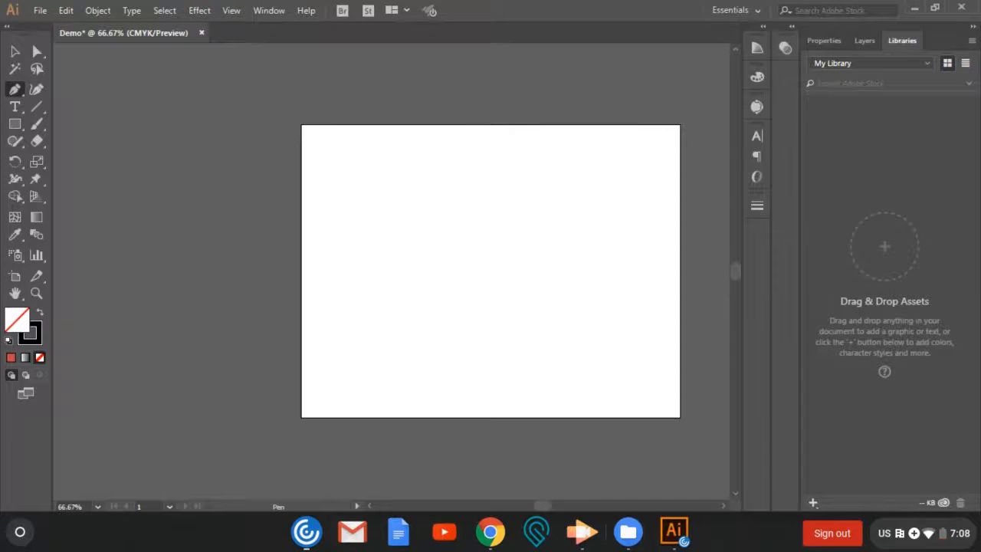
drag(335, 170, 498, 193)
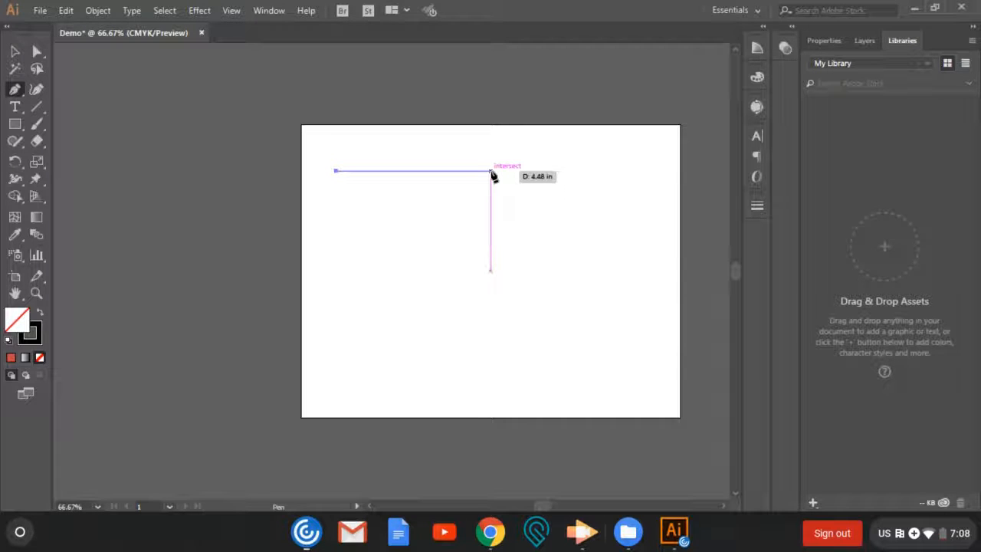
click(491, 171)
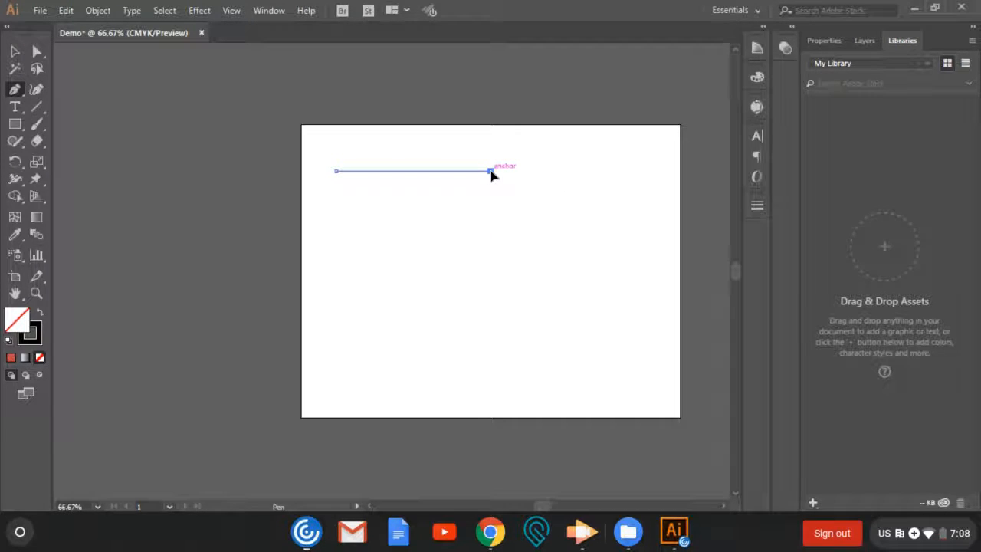
click(19, 54)
click(207, 175)
- Set the horizontal line's stroke color to blue-violet, hex 542AD3, and deselect the line
drag(324, 153, 506, 213)
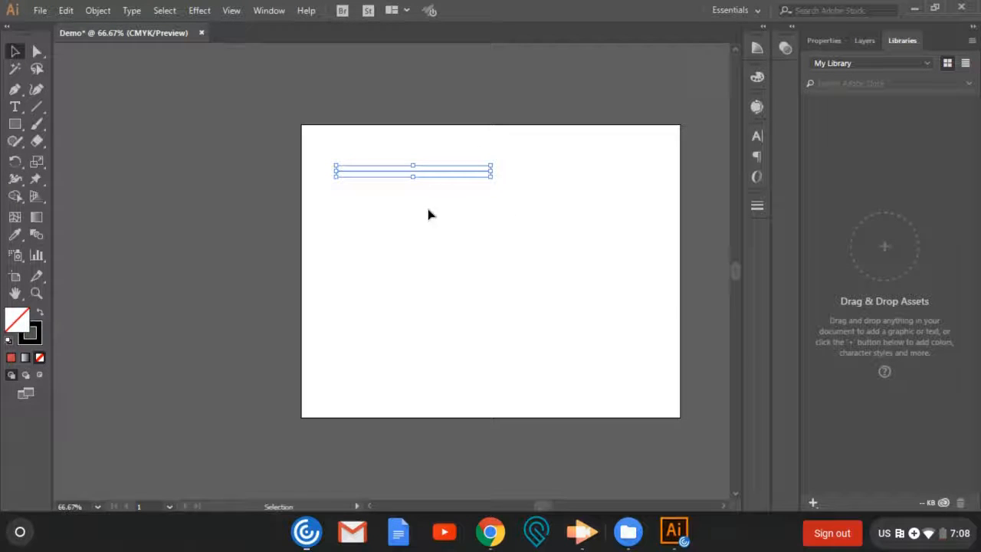
click(405, 201)
click(391, 172)
click(34, 345)
click(34, 345)
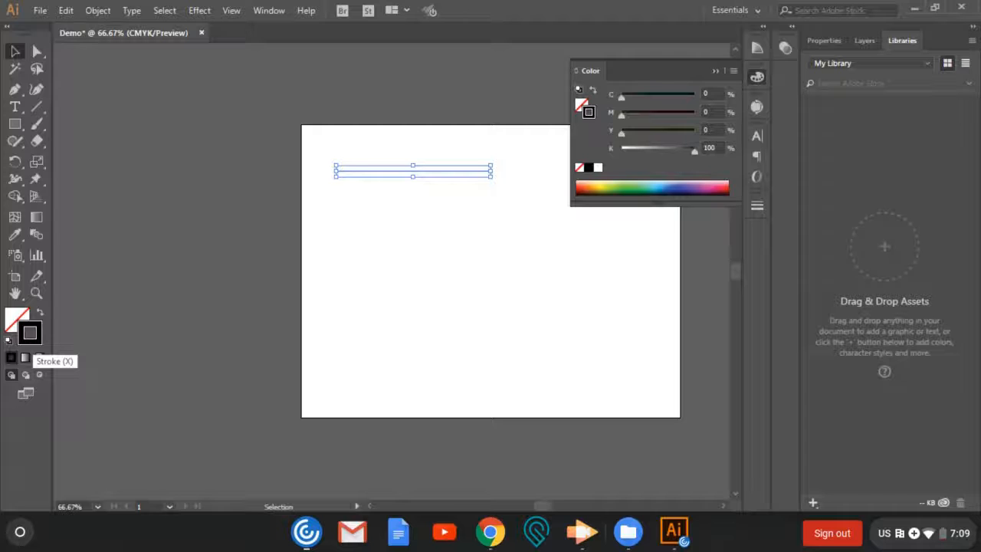
double_click(34, 345)
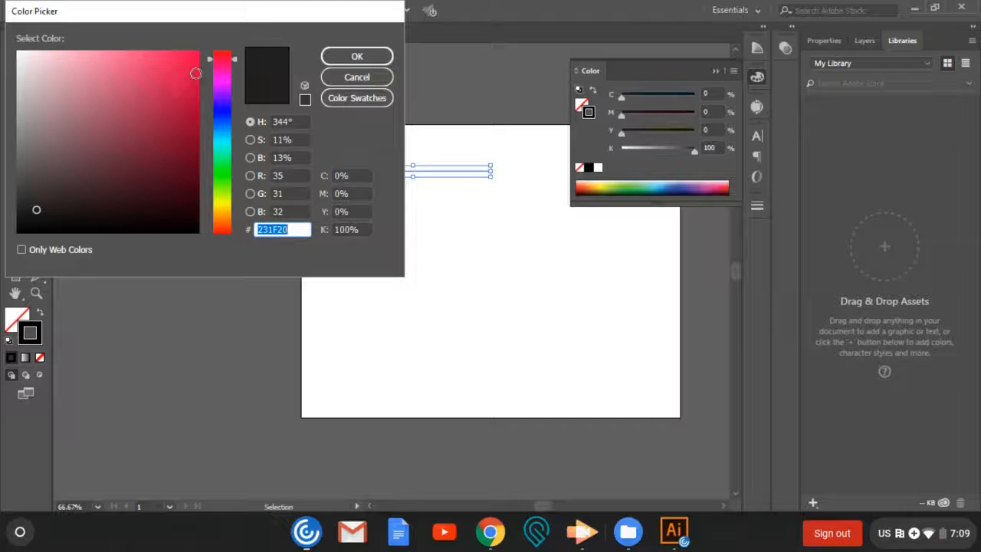
click(224, 80)
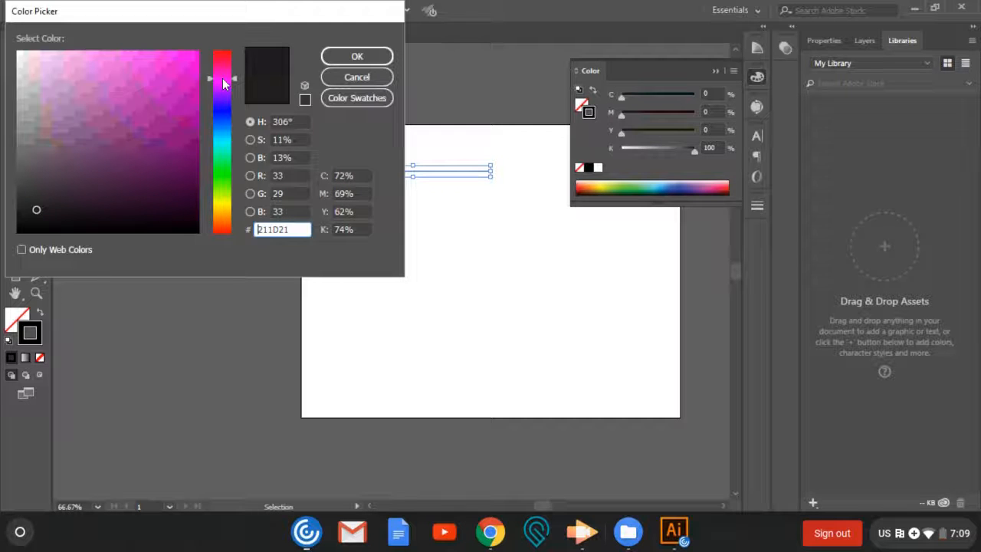
click(223, 107)
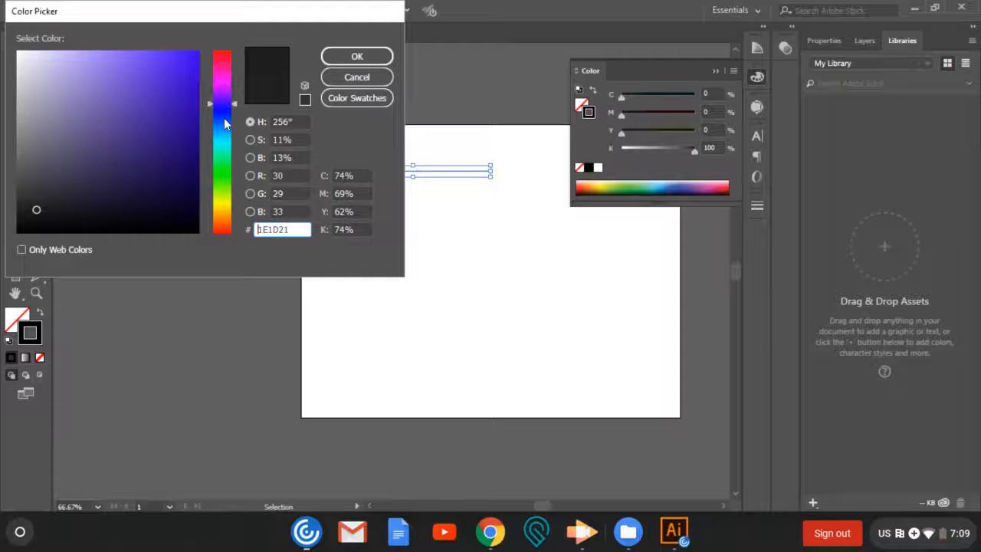
click(163, 81)
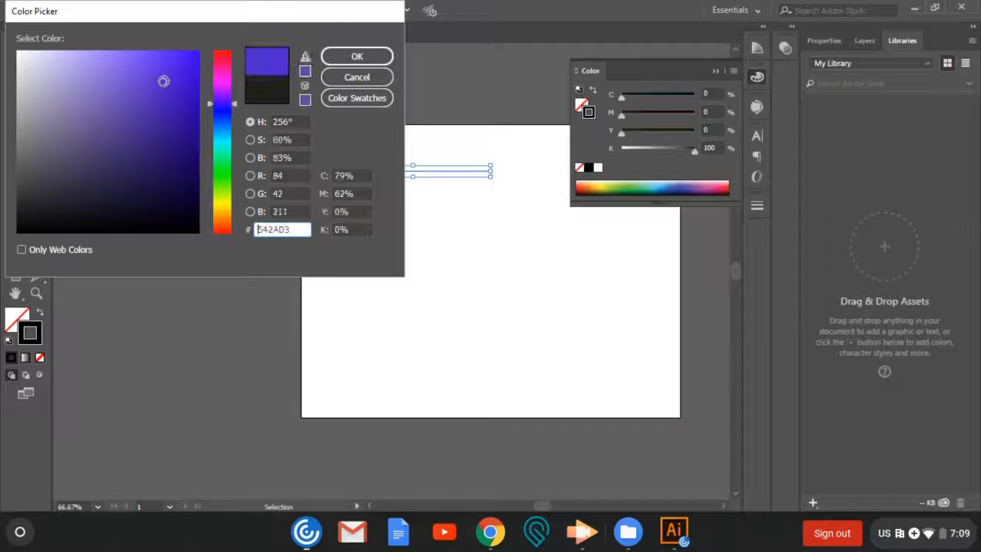
click(342, 59)
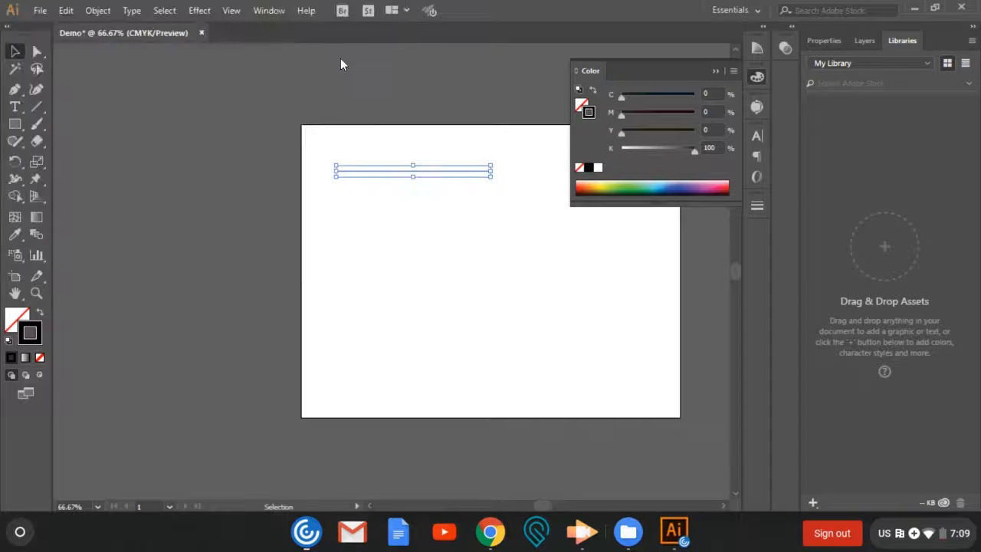
click(119, 95)
drag(325, 154, 508, 200)
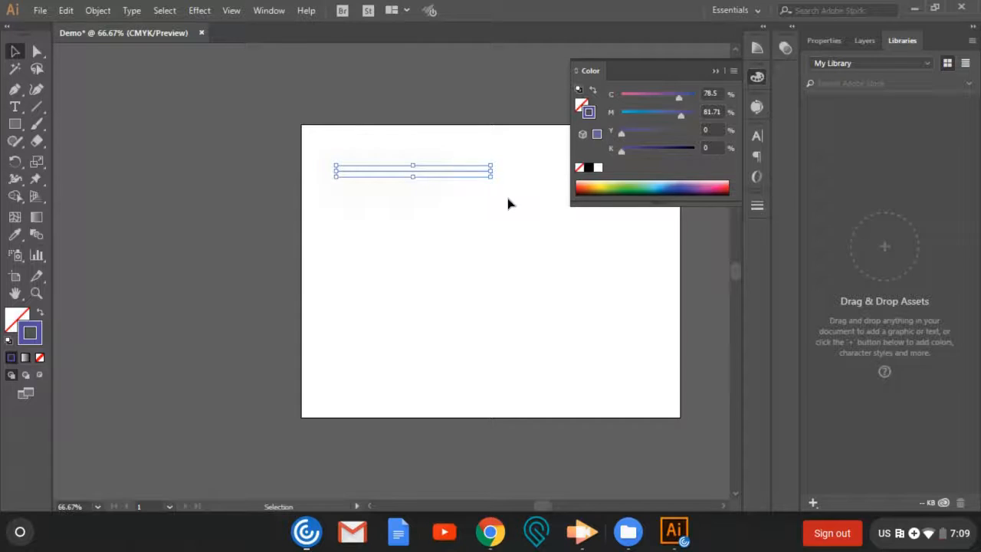
click(506, 203)
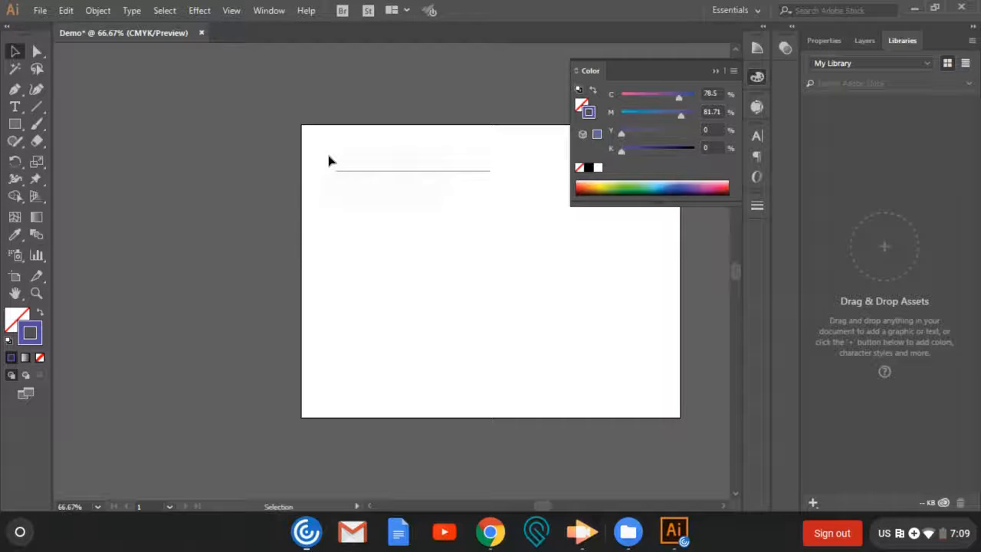
- Draw a closed four-sided shape beneath the line with the Pen tool, its top edge about 3.58 in long
click(15, 91)
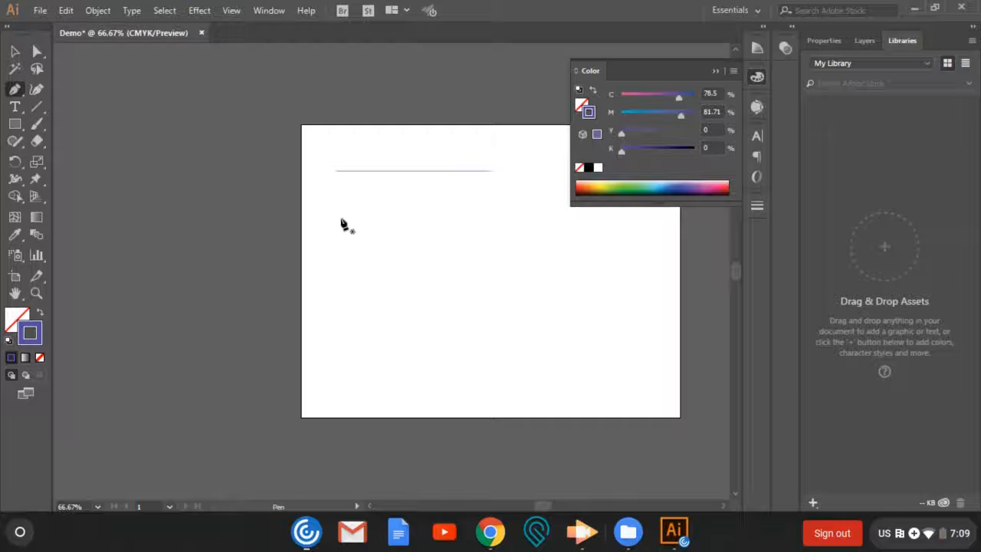
click(340, 218)
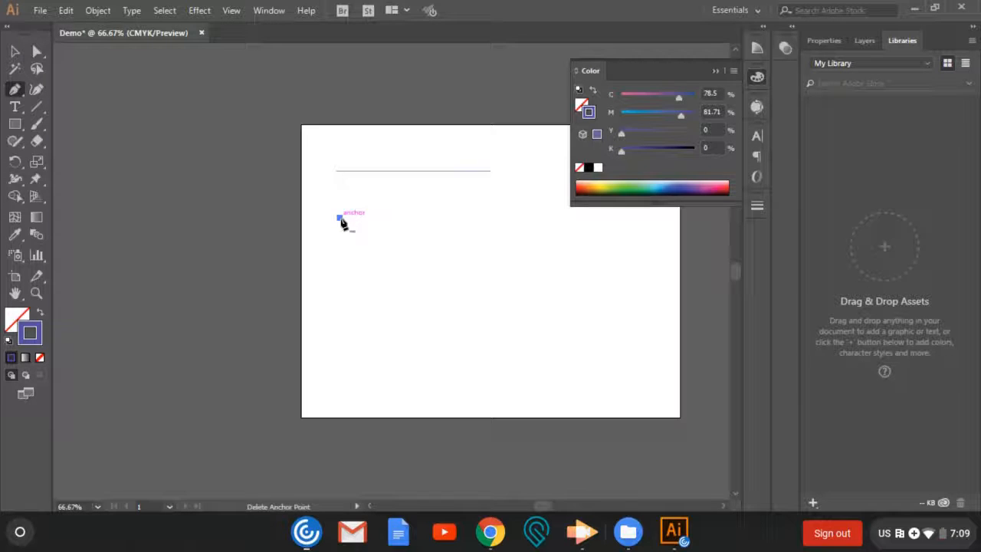
click(463, 218)
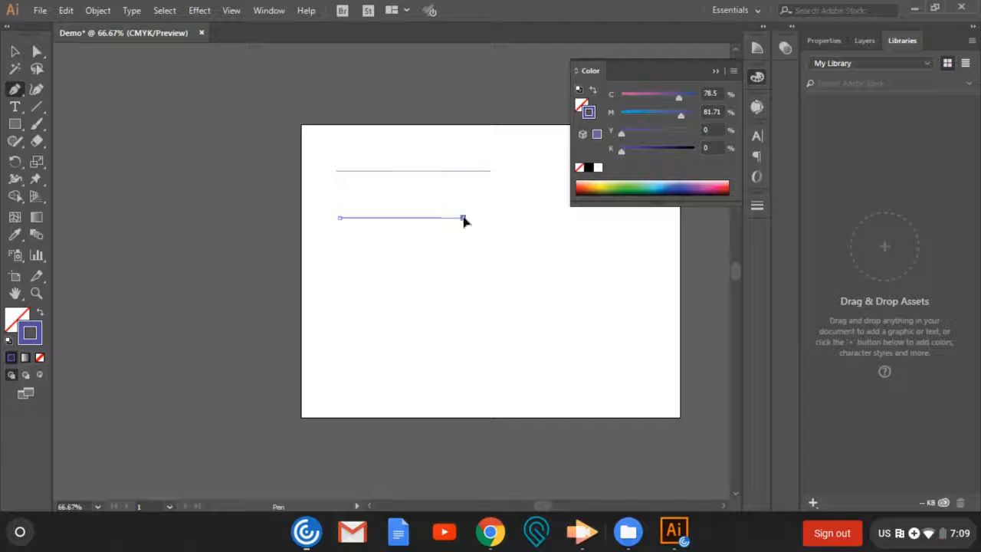
click(468, 307)
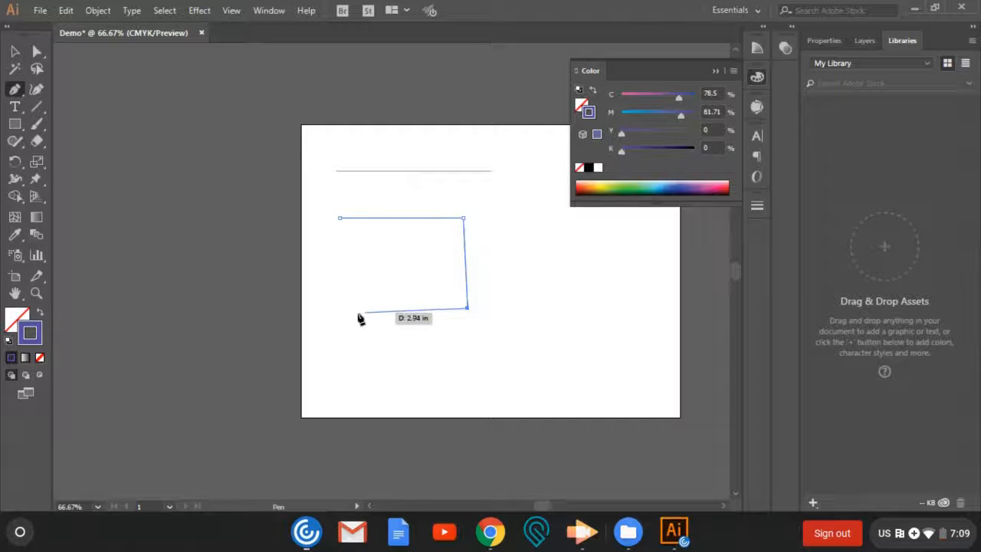
click(335, 312)
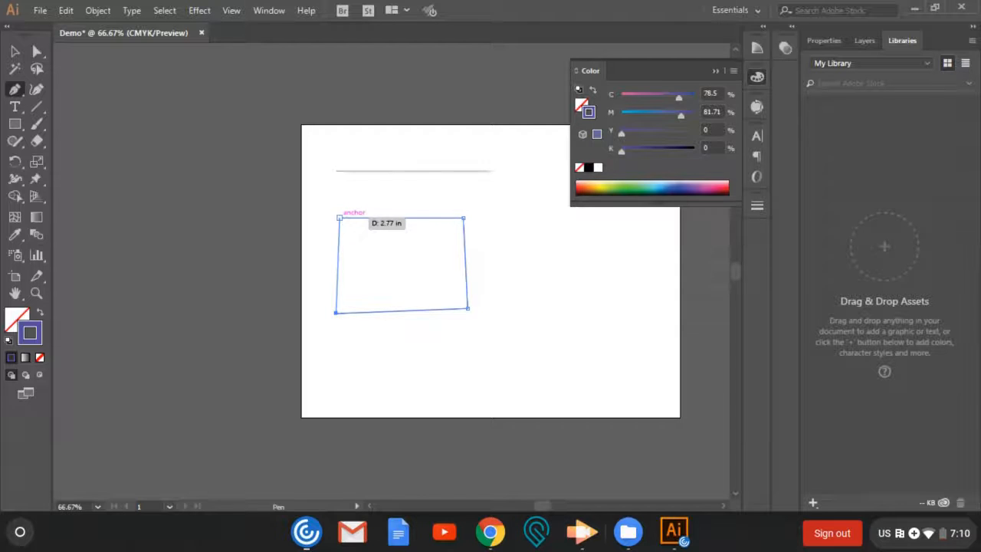
click(339, 218)
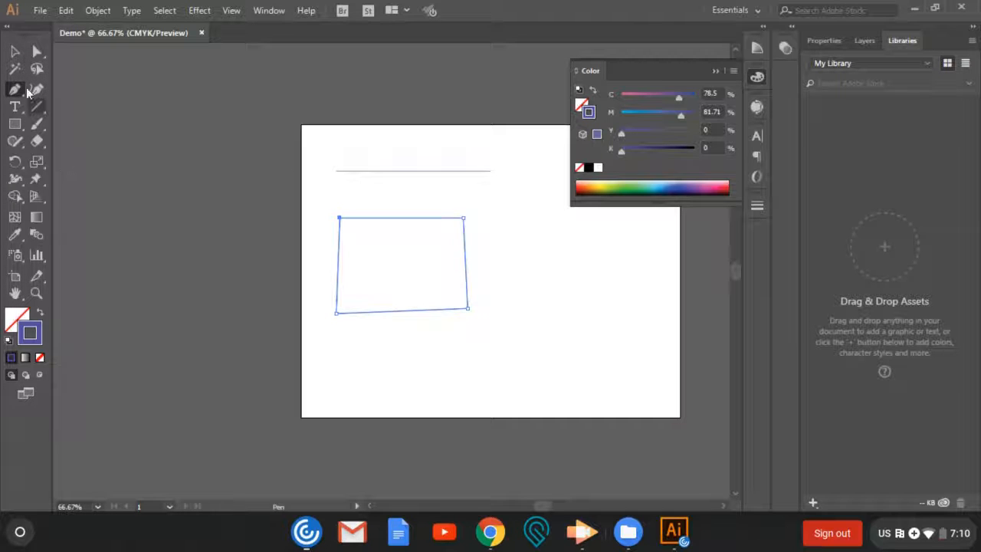
- Fill the four-sided shape with bright yellow (C 10.93, M 0, Y 100, K 0) and deselect it
click(16, 52)
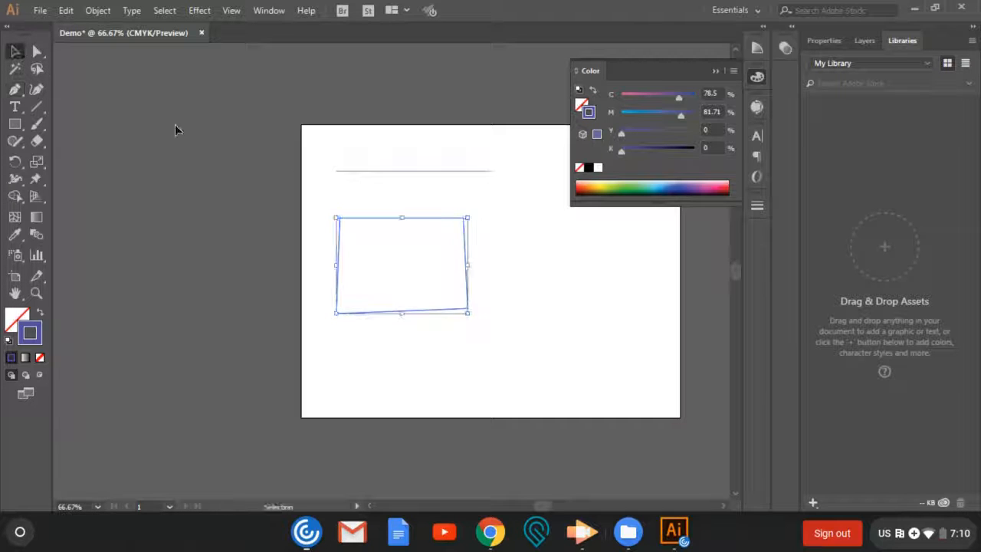
double_click(17, 320)
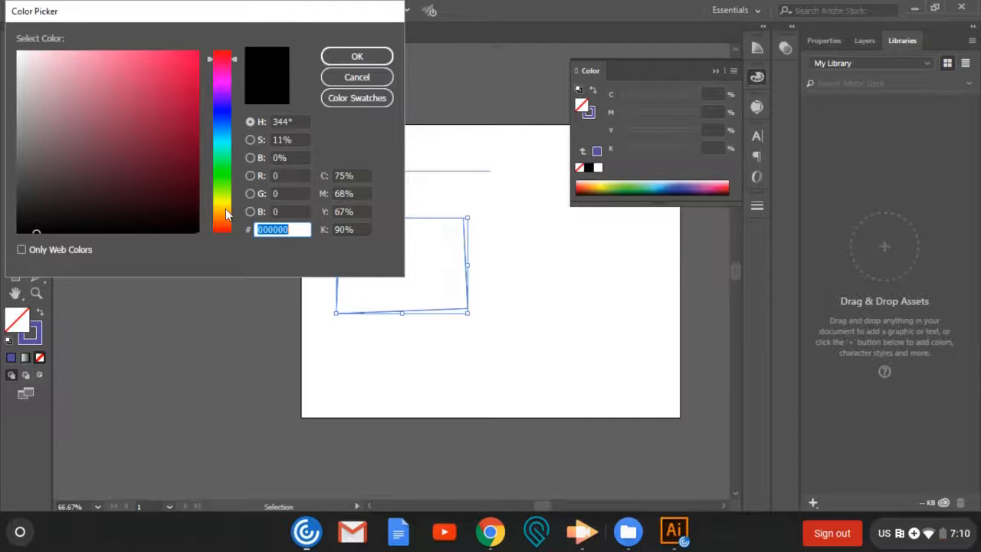
click(222, 202)
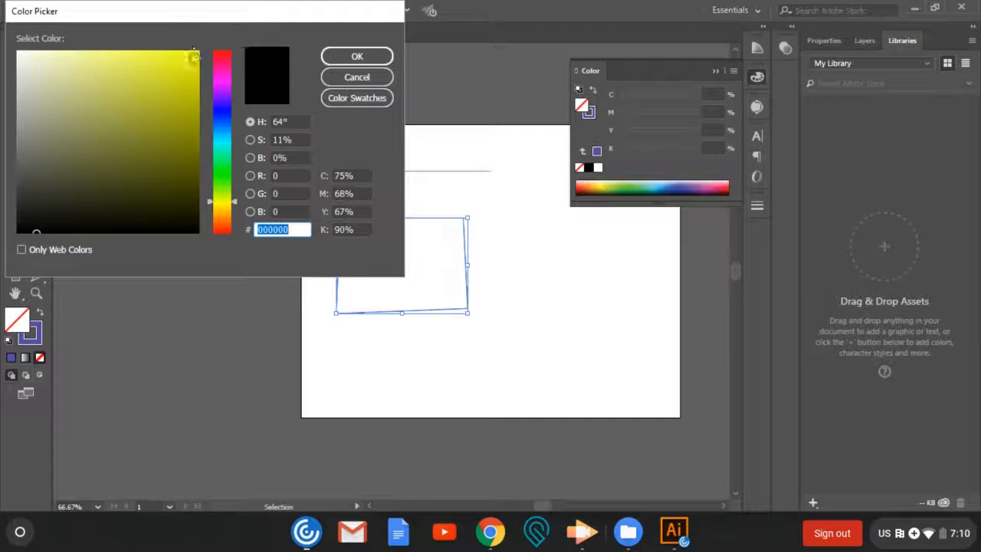
click(168, 61)
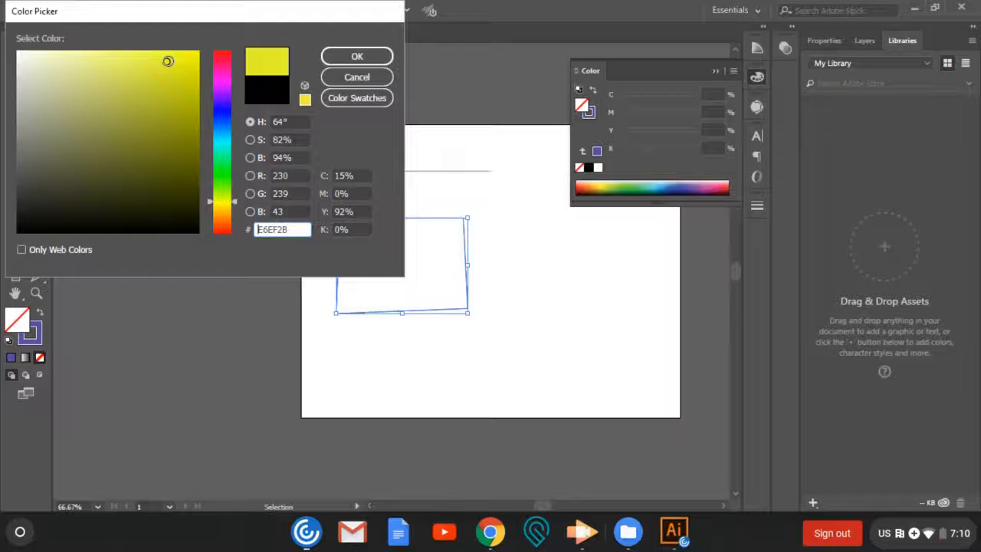
drag(178, 79, 206, 40)
click(357, 57)
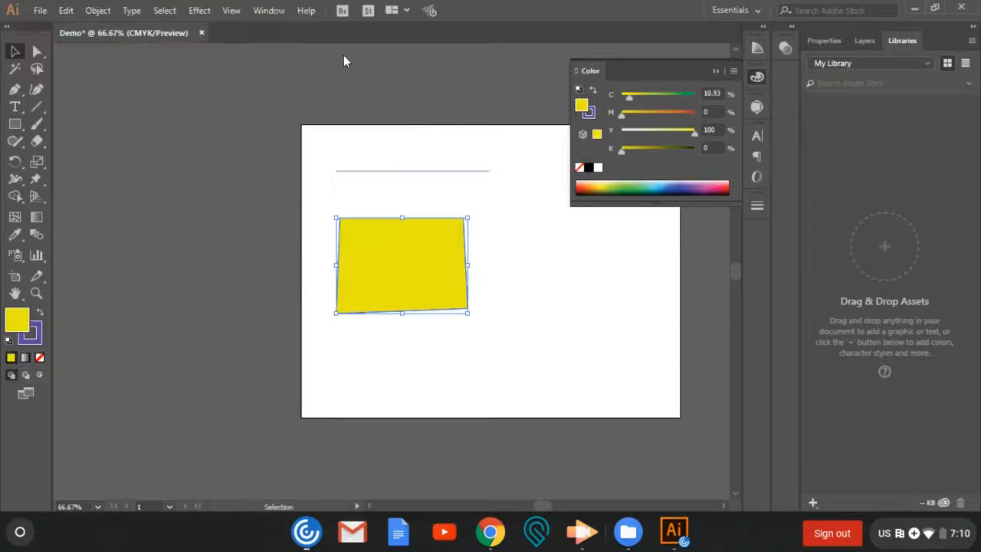
click(15, 51)
click(200, 176)
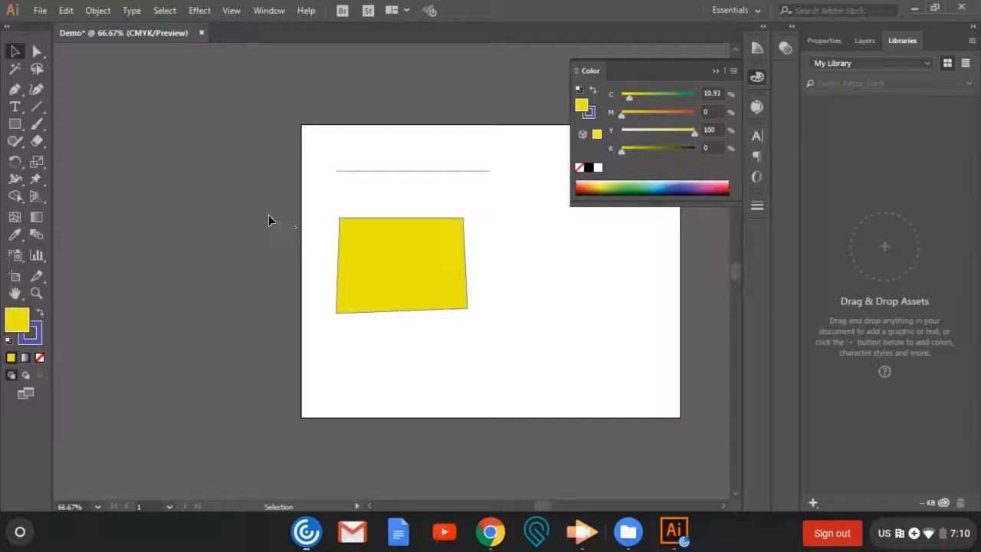
- Remove the upper-right corner of the yellow shape with the Delete Anchor Point tool
click(17, 91)
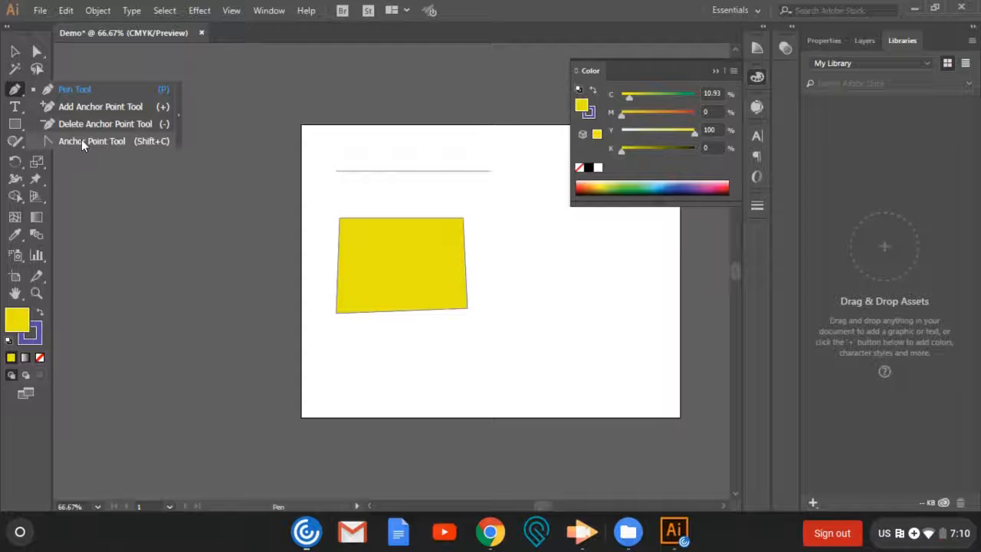
click(80, 120)
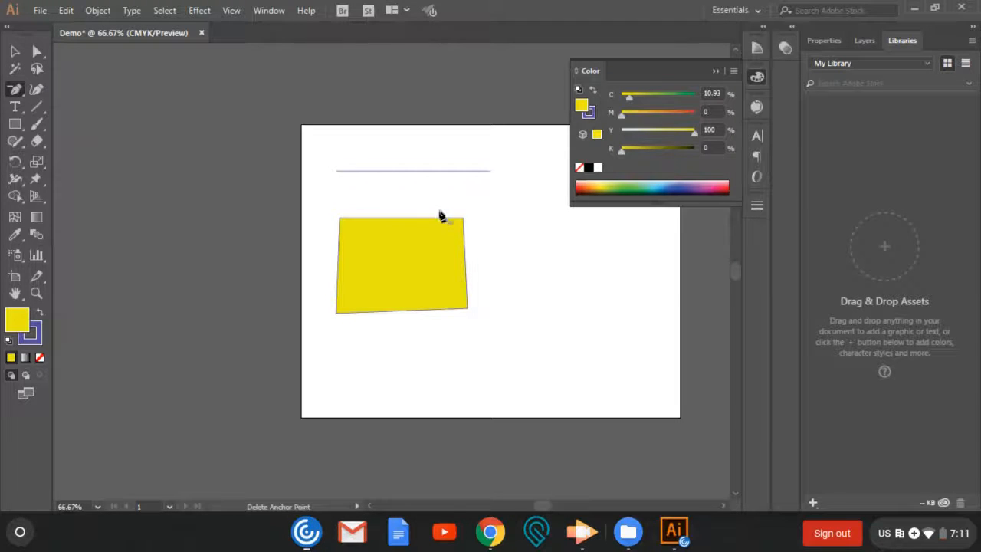
click(463, 220)
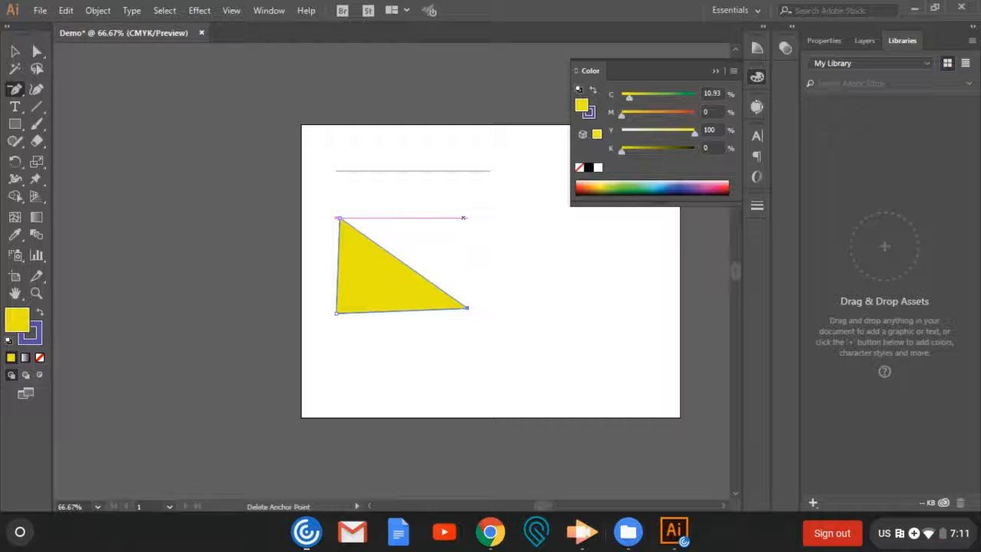
- Add an anchor point midway along the yellow triangle's diagonal edge and pull it up and right to form a new upper-right corner
click(18, 92)
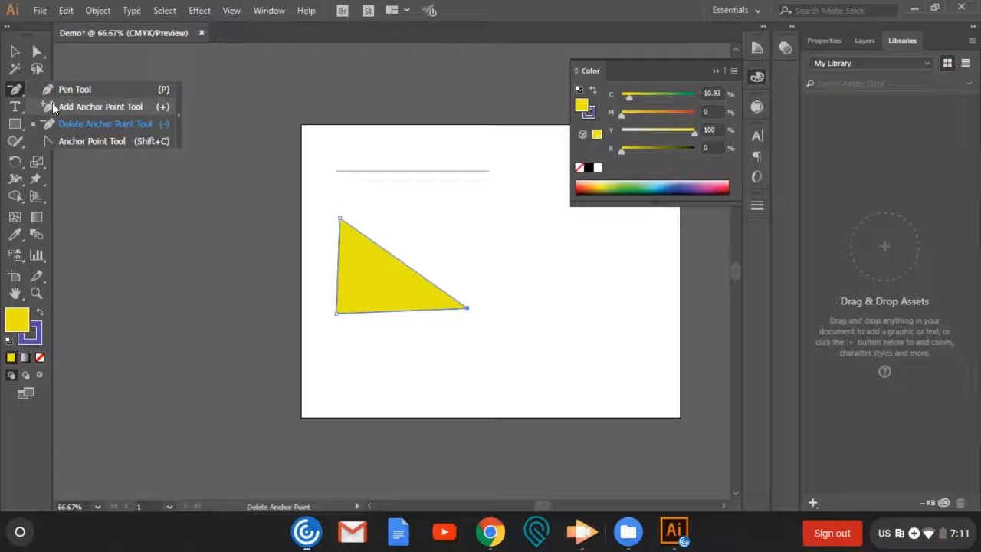
click(55, 105)
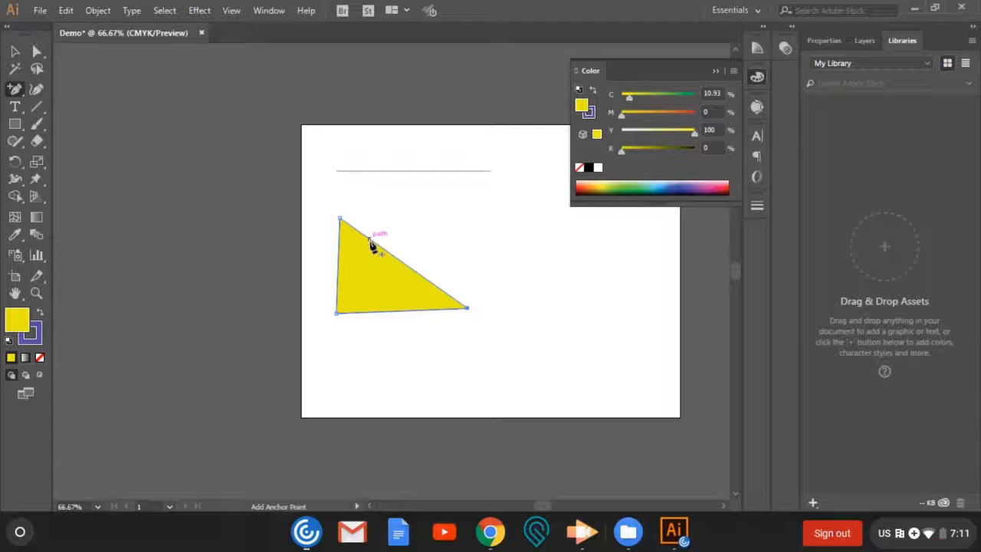
click(402, 262)
click(37, 52)
drag(402, 262, 449, 203)
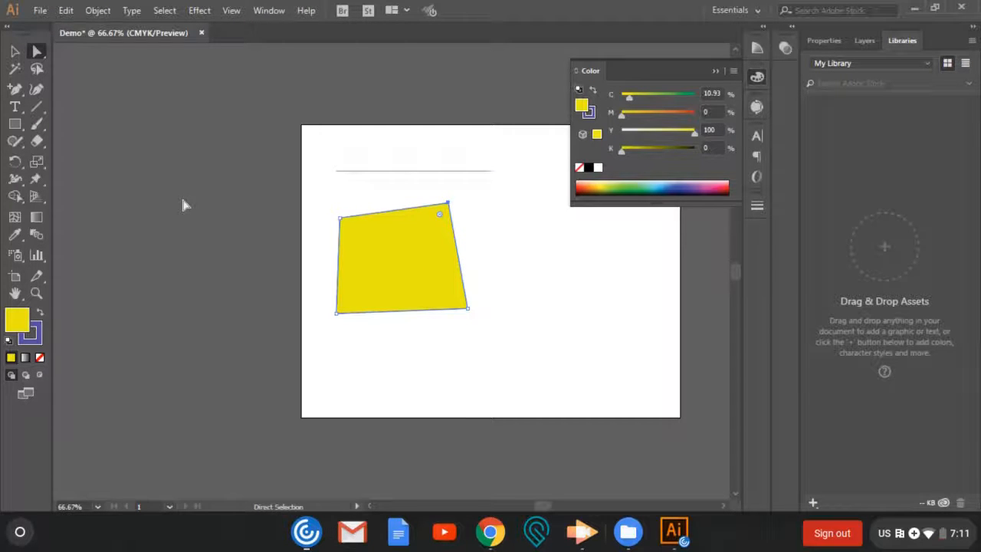
click(17, 94)
drag(19, 98, 52, 85)
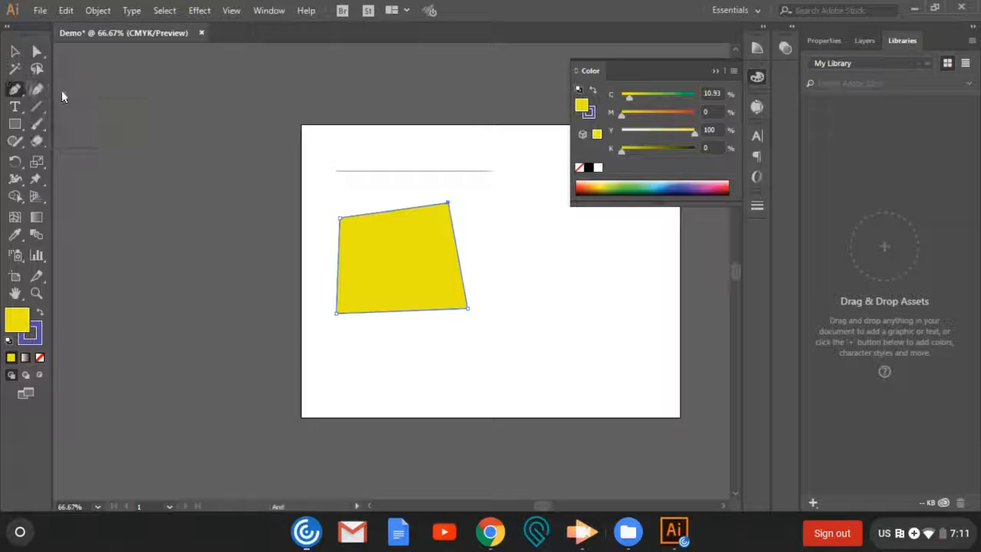
click(40, 52)
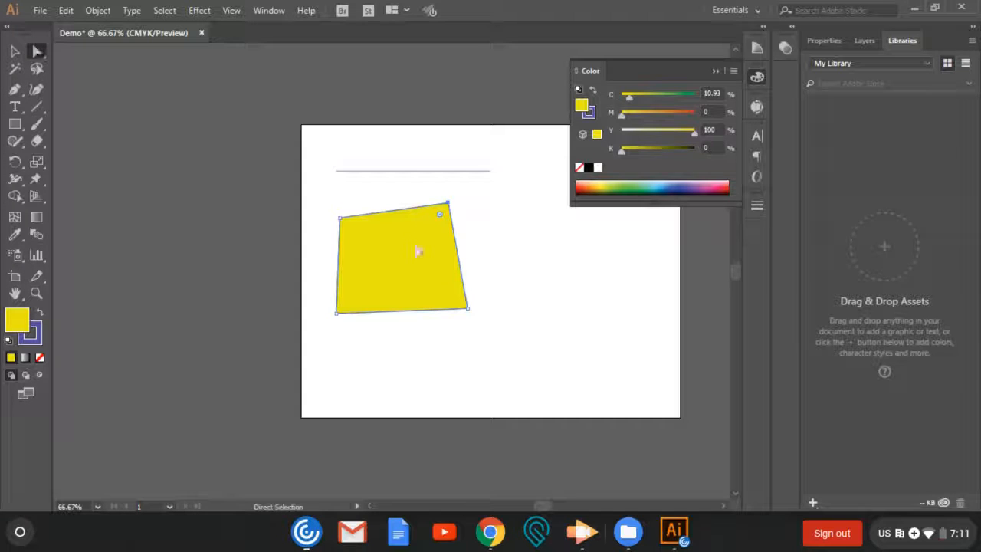
- Pull the yellow shape's lower-right corner outward, down and to the right, and round its two upper corners
drag(467, 310, 511, 349)
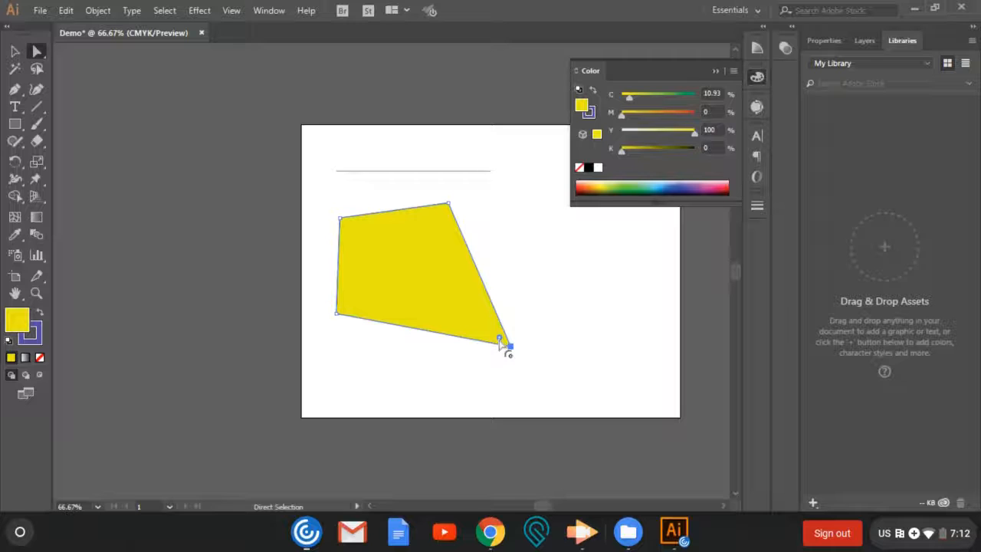
click(341, 220)
drag(352, 228, 398, 258)
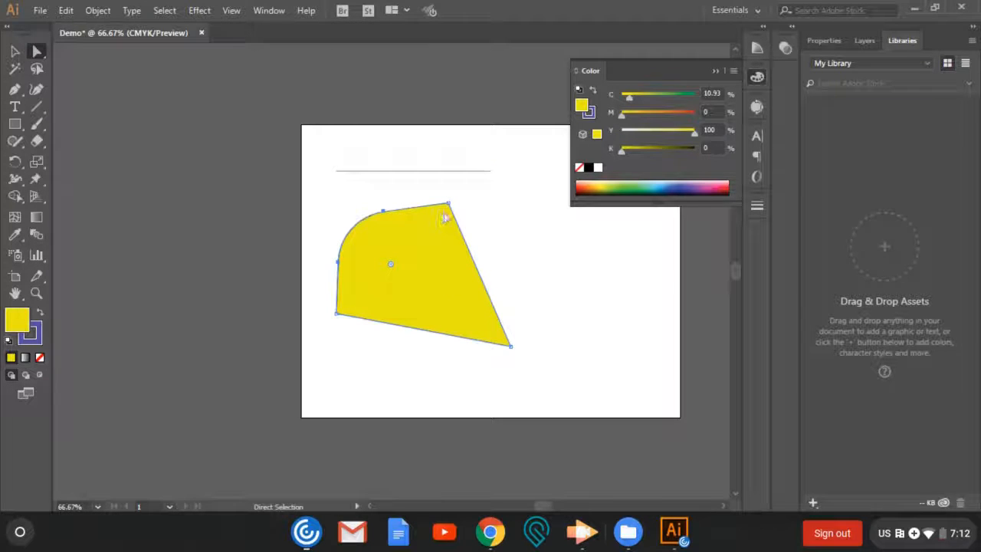
click(448, 204)
drag(442, 217, 431, 237)
- Round the two lower corners of the yellow shape with the Direct Selection tool and deselect it
click(336, 314)
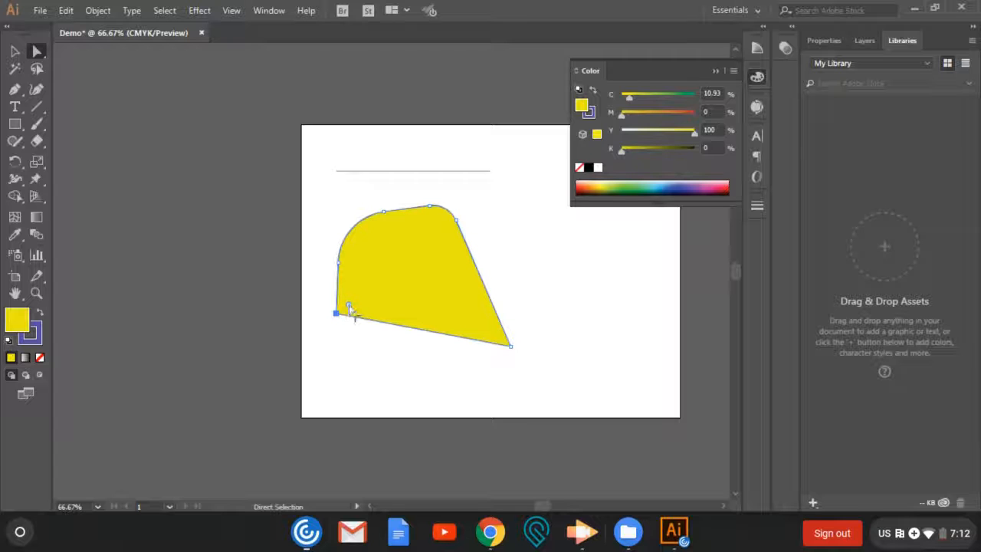
drag(347, 306, 384, 286)
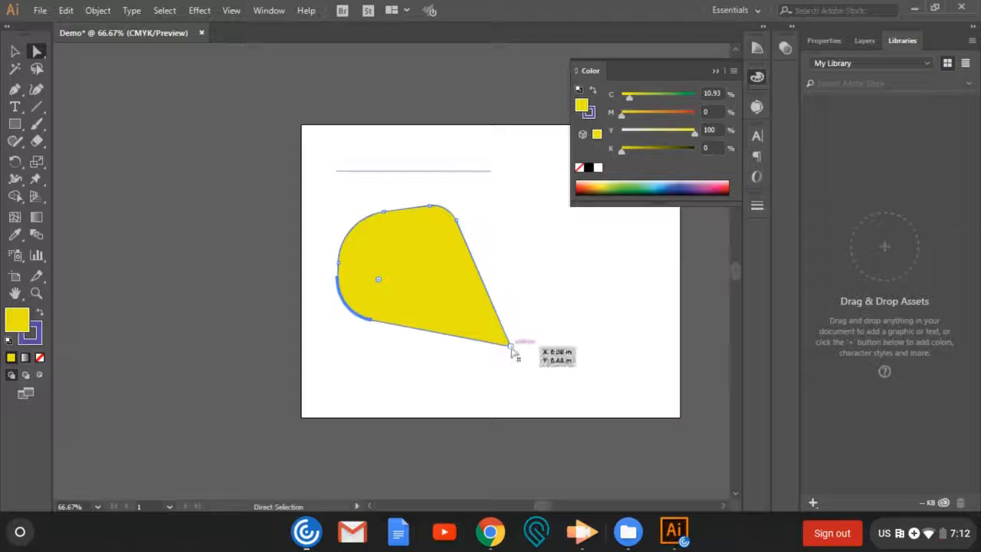
drag(510, 345, 457, 306)
key(ctrl+z)
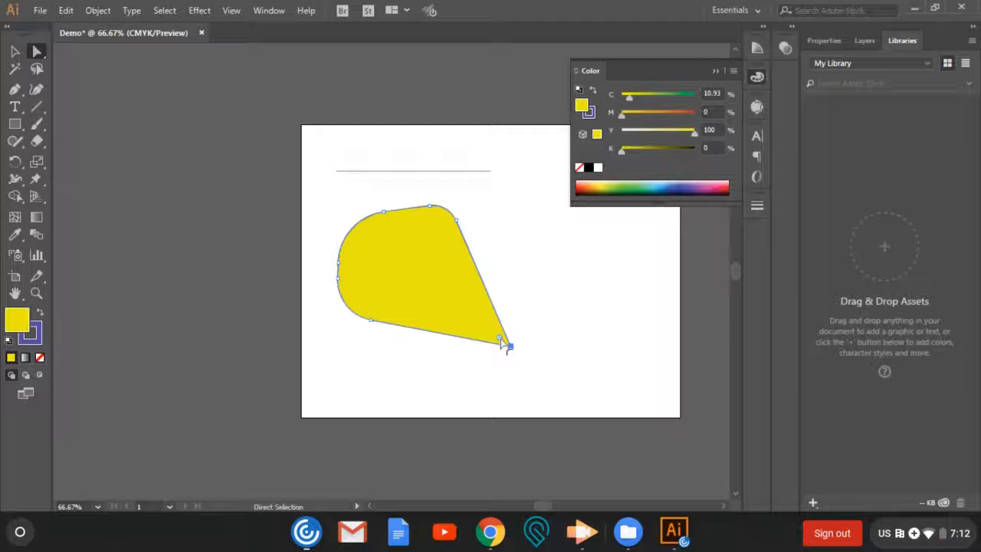
drag(502, 344, 471, 316)
click(325, 219)
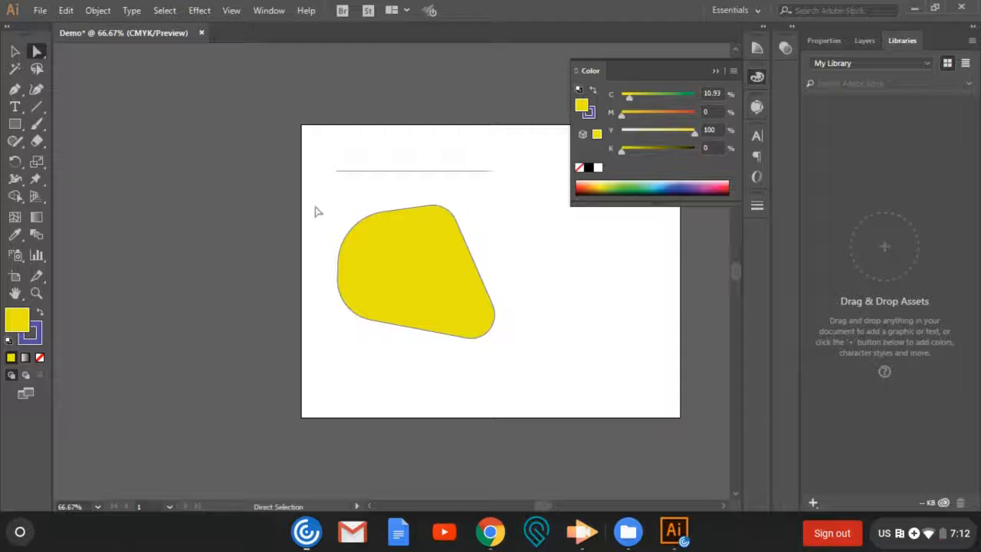
- Draw a closed four-point oval with the Curvature tool in the artboard's upper right, beside the yellow shape
click(18, 93)
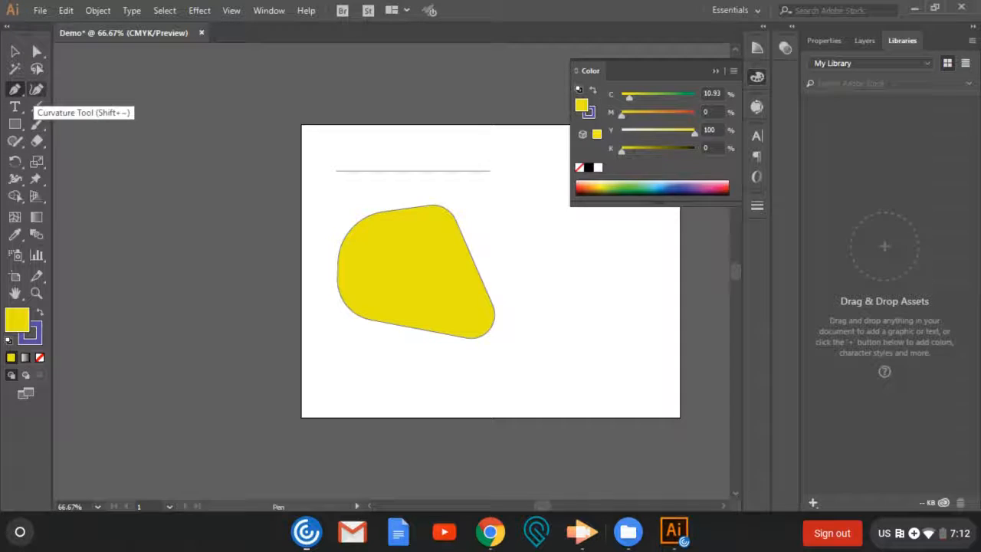
click(36, 92)
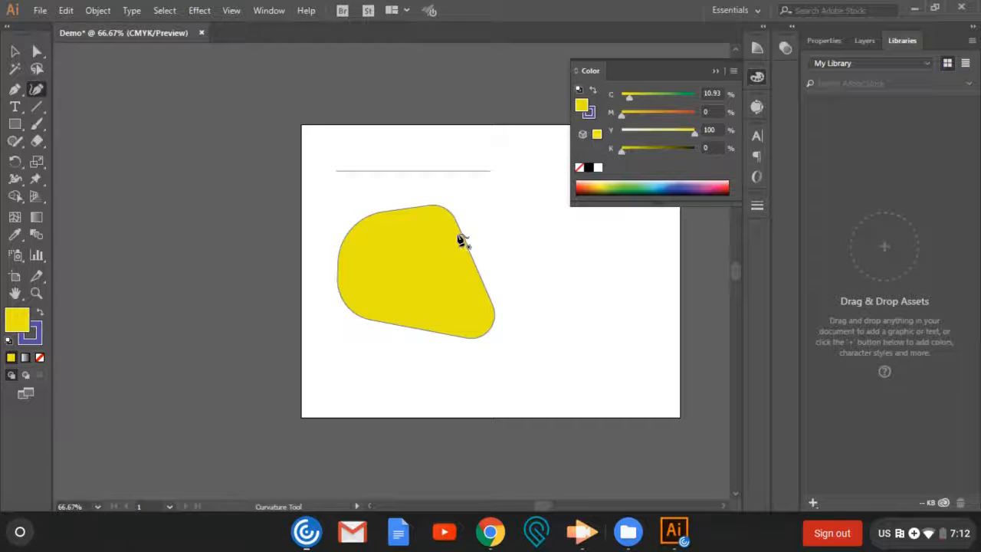
click(716, 71)
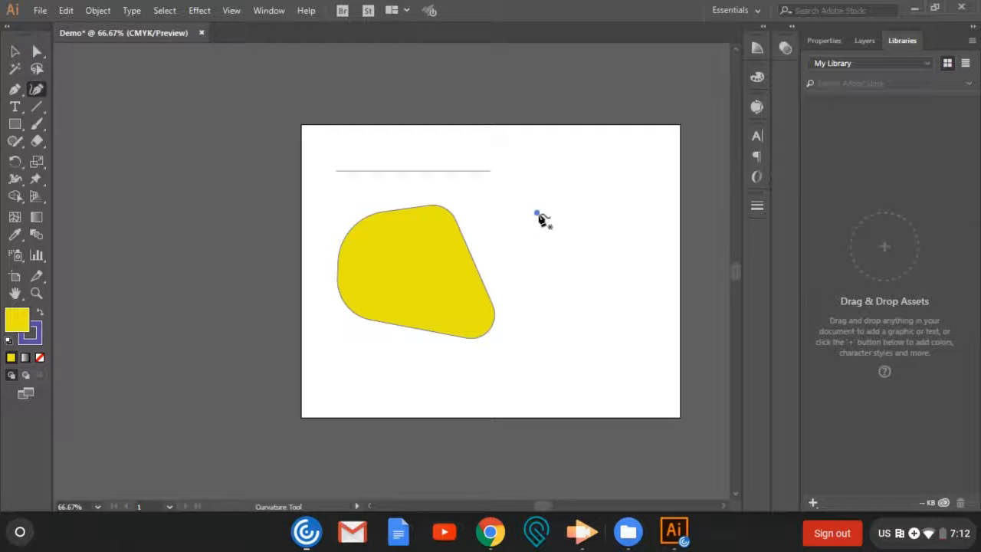
click(632, 167)
click(657, 262)
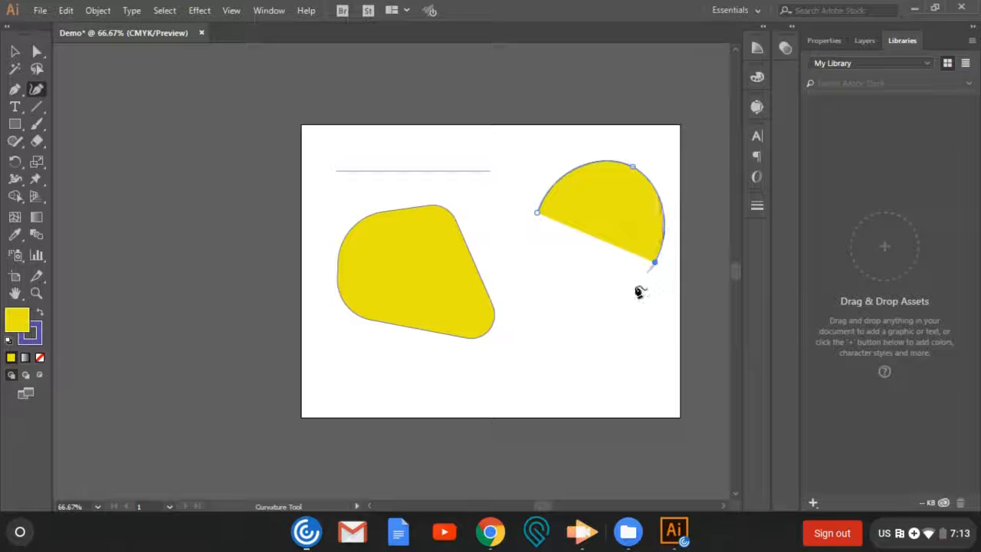
click(552, 302)
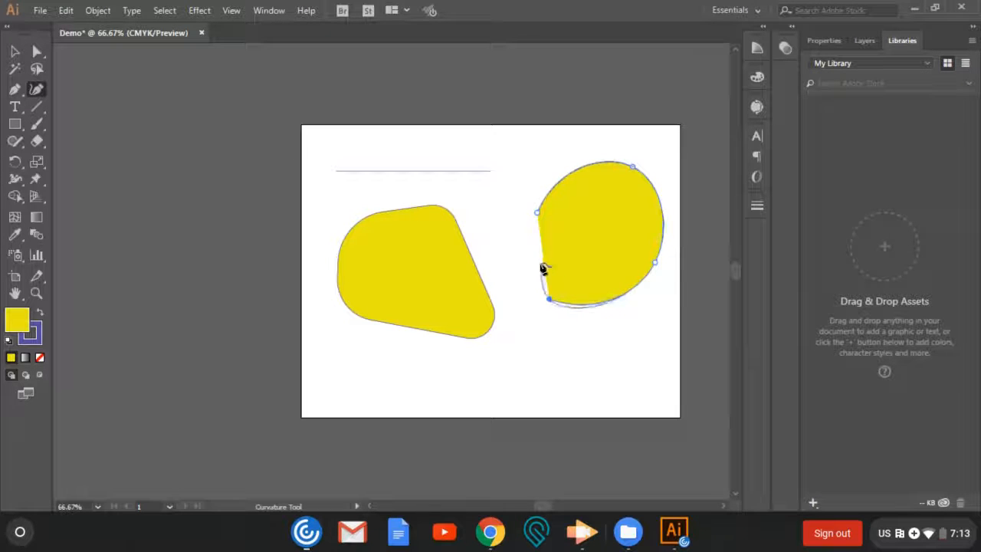
click(537, 214)
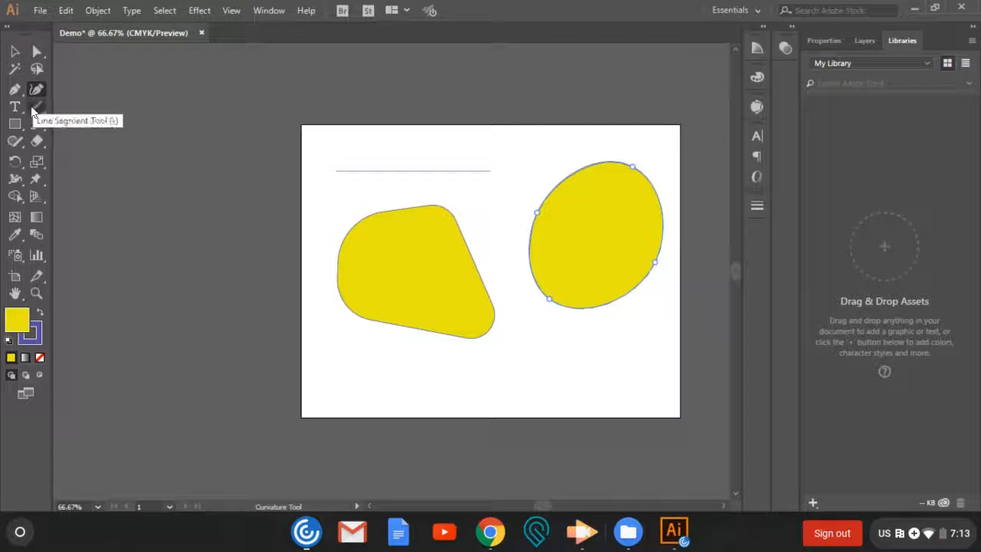
- Draw a horizontal ellipse beneath the yellow oval and make it solid purple by setting its fill to None and swapping fill and stroke
click(19, 132)
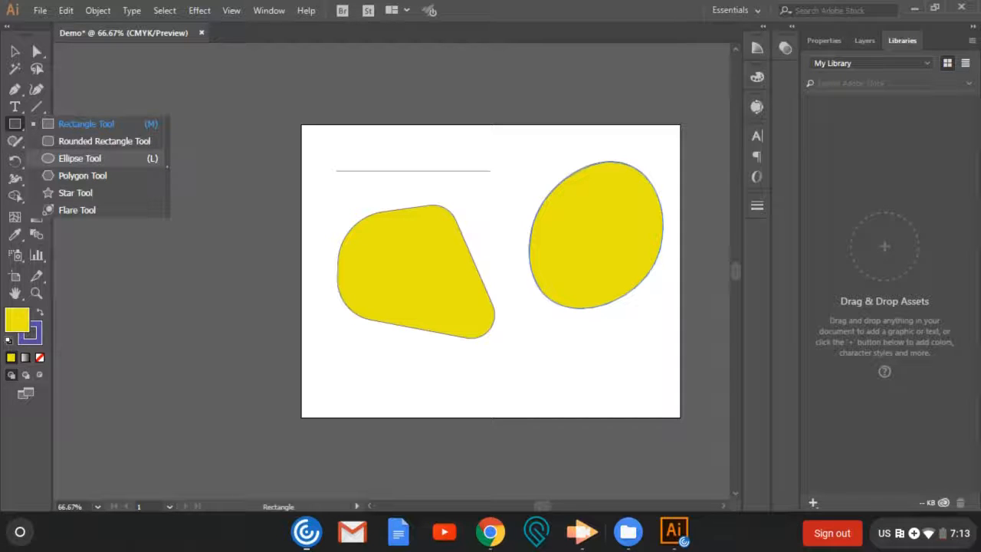
click(80, 158)
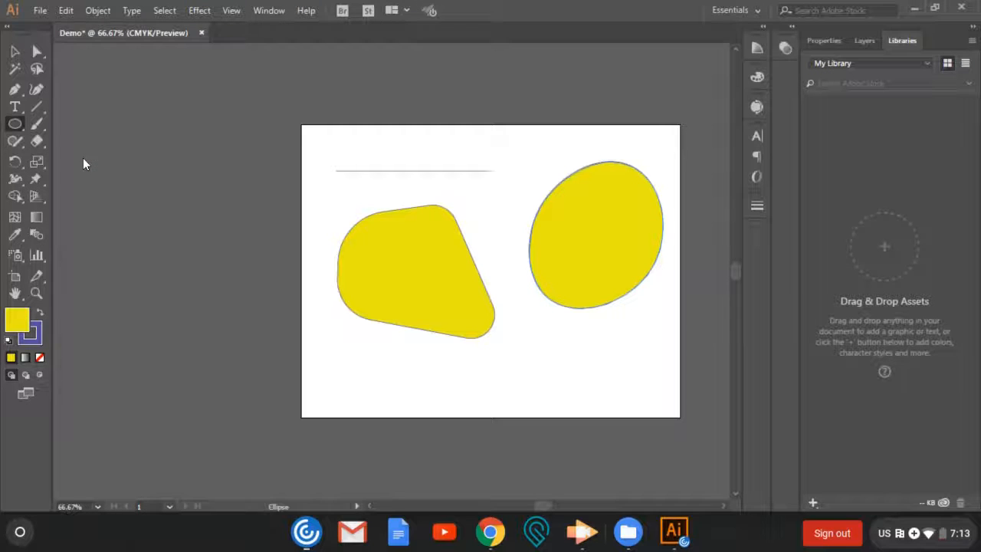
drag(530, 335, 638, 406)
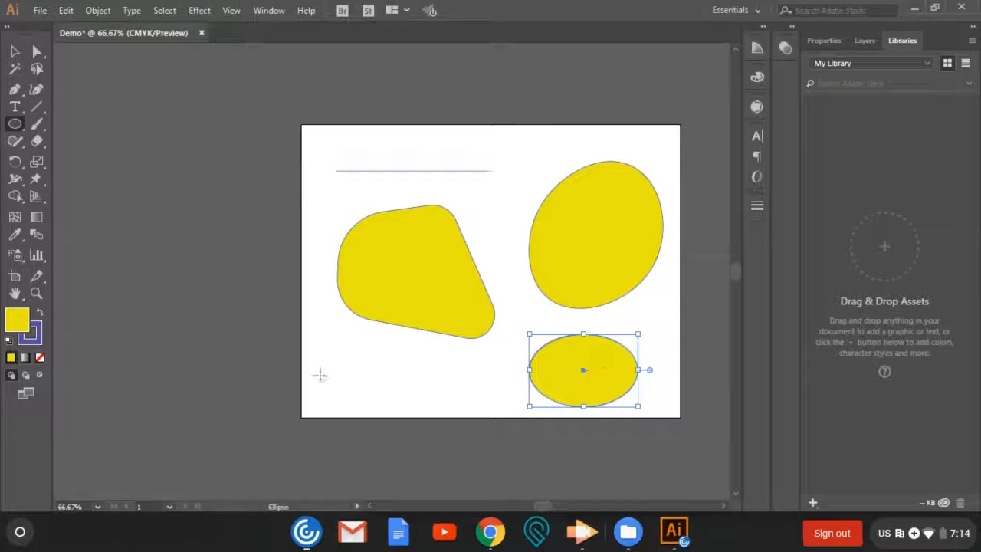
click(40, 358)
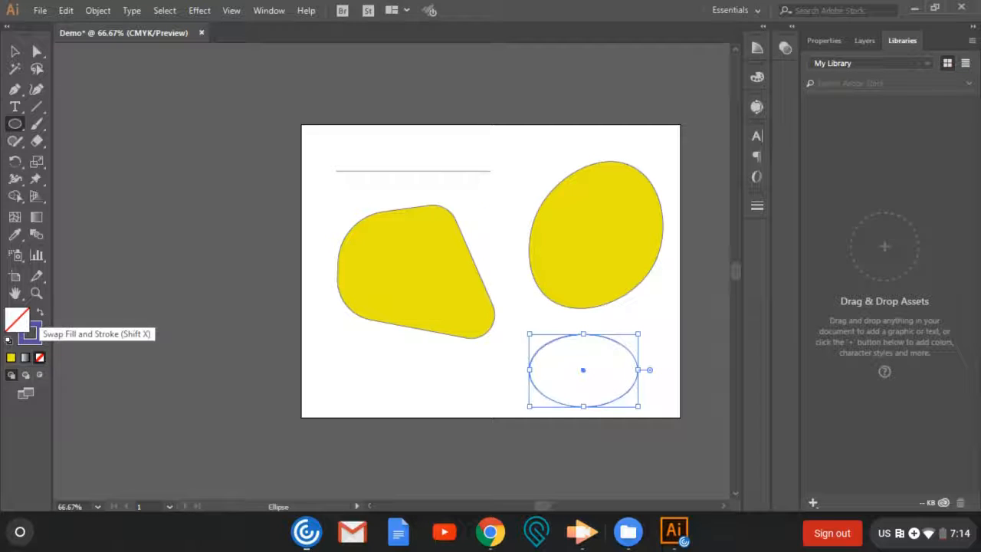
click(39, 314)
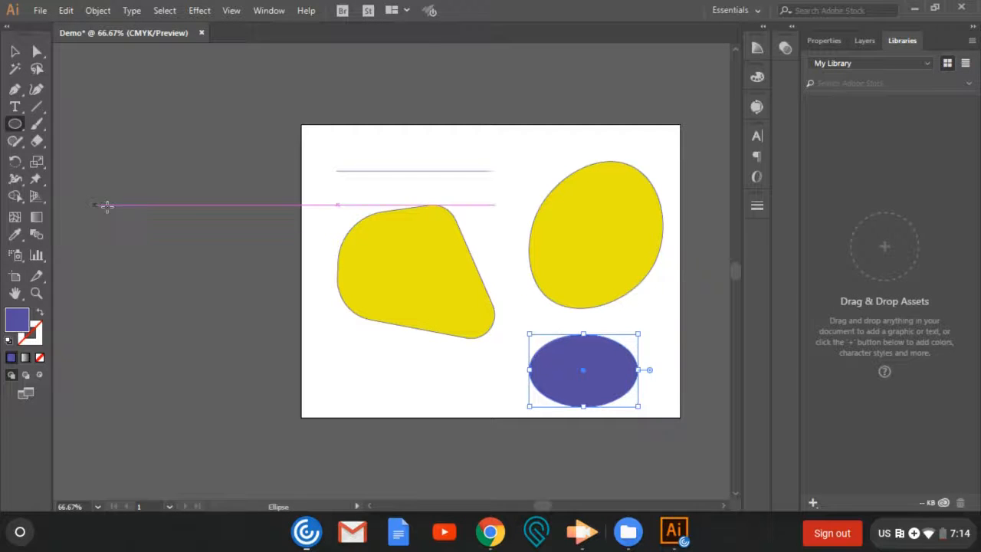
- Select all the objects on the artboard and delete them
click(15, 52)
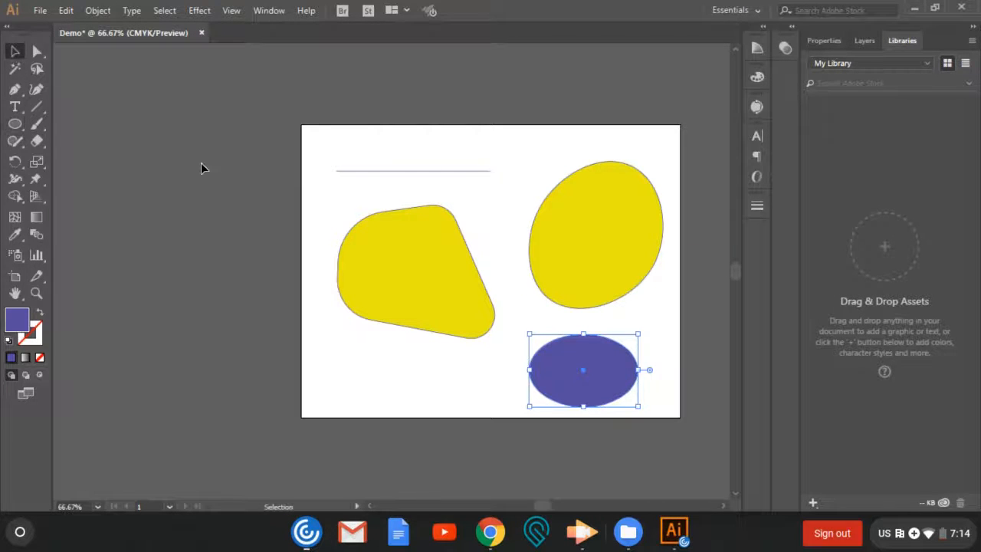
click(202, 166)
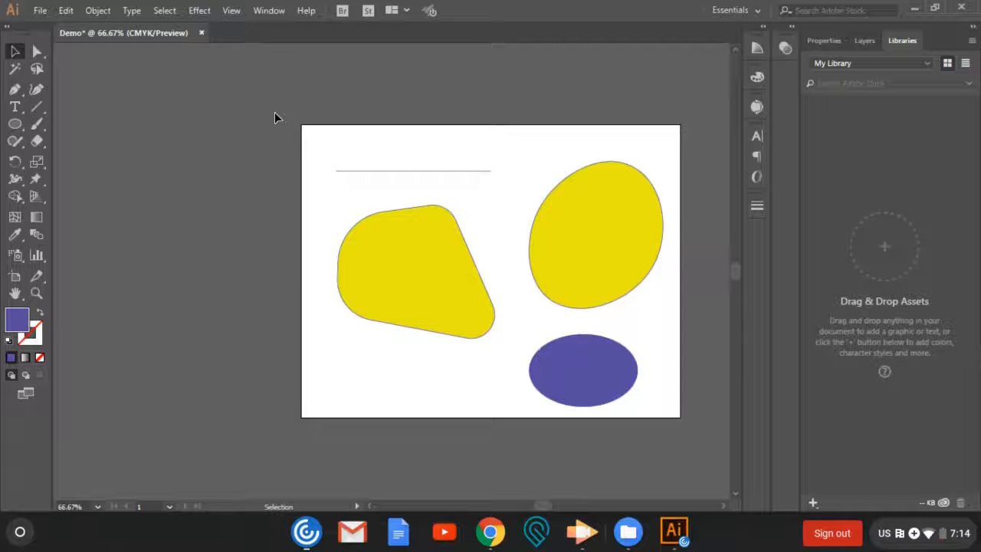
drag(275, 115, 687, 435)
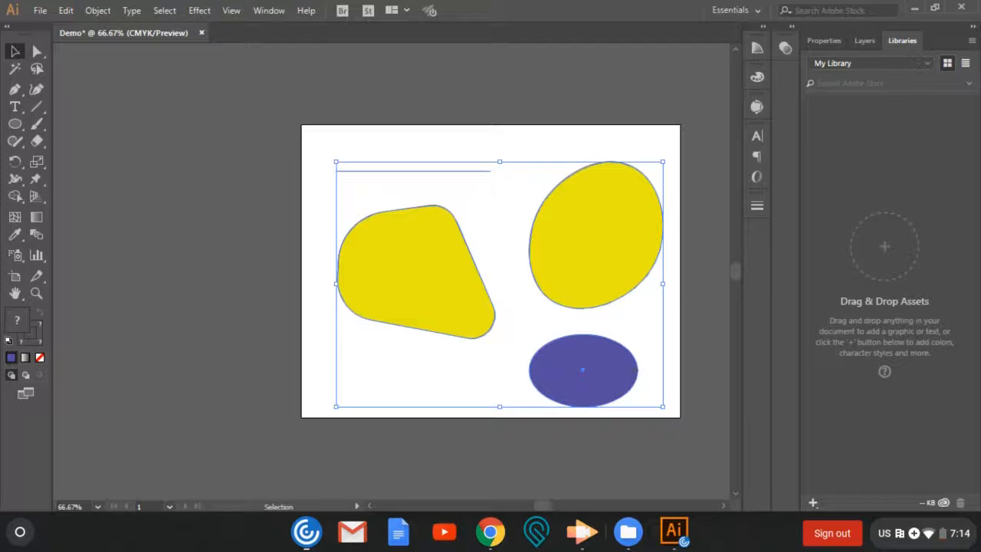
key(Delete)
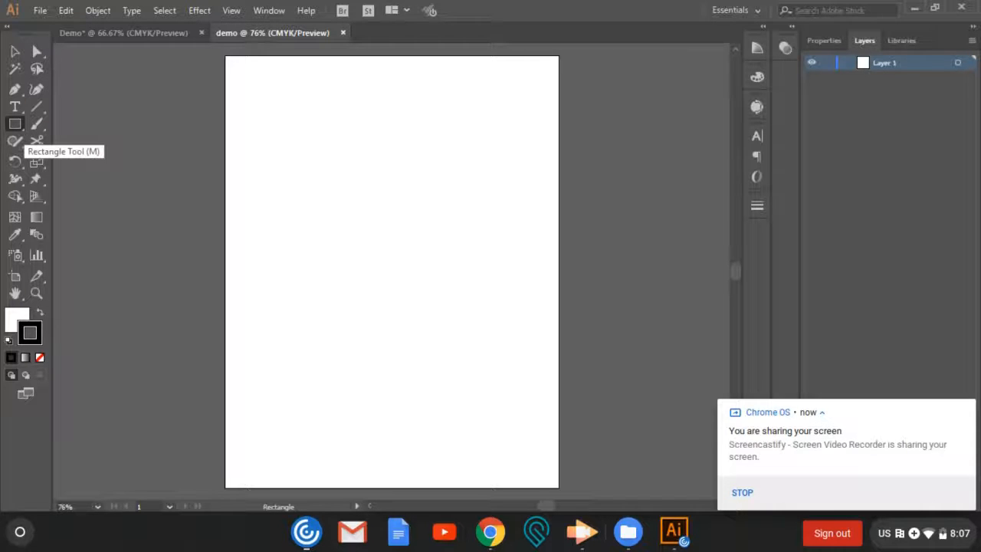
- Create a rectangle 4 in wide and 5 in high in the page's upper part and swap its fill and stroke to make it black
click(283, 124)
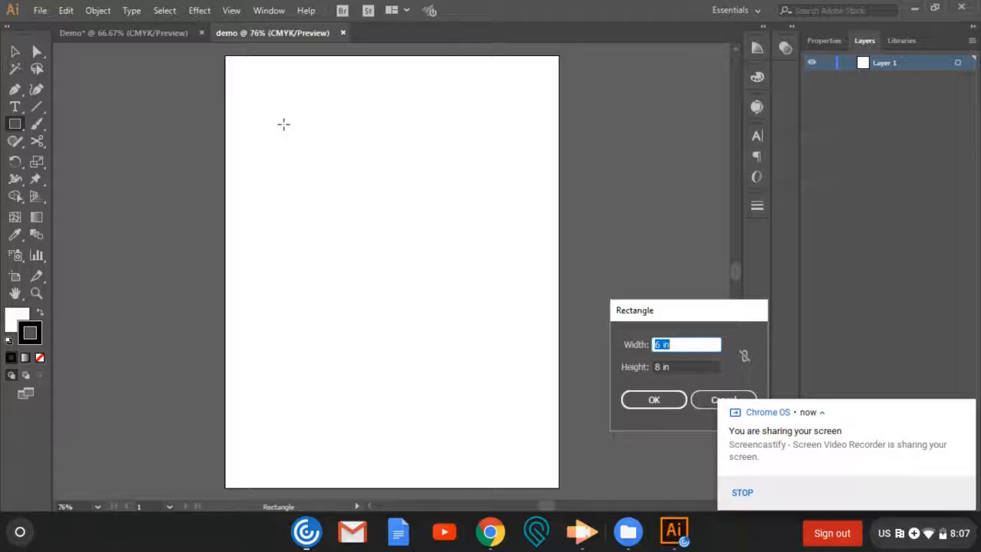
click(966, 409)
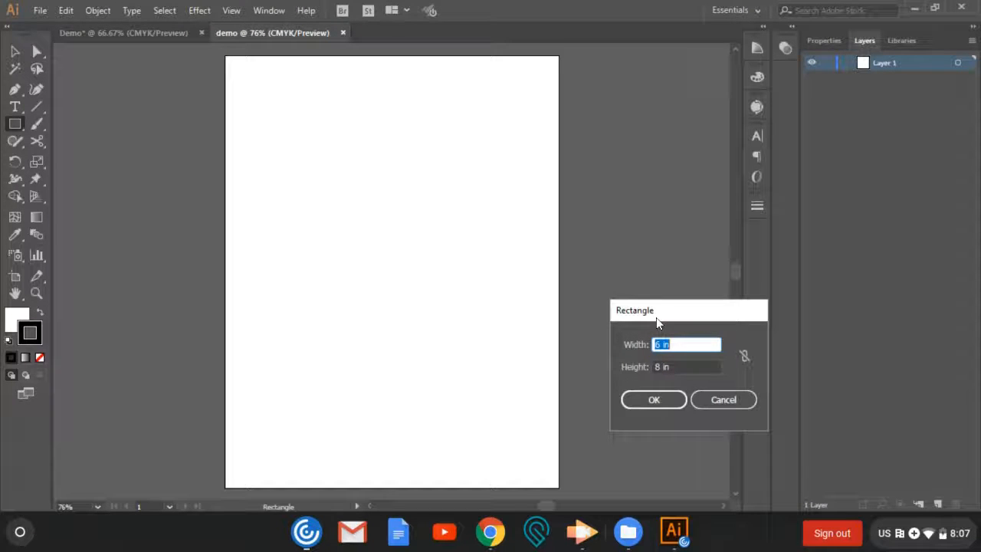
drag(646, 311, 427, 161)
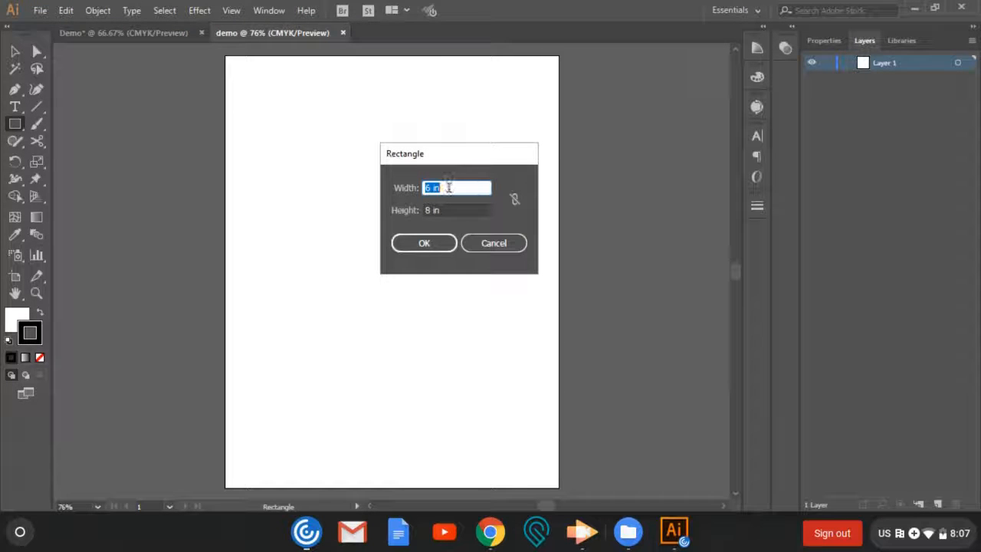
key(BackSpace)
click(440, 210)
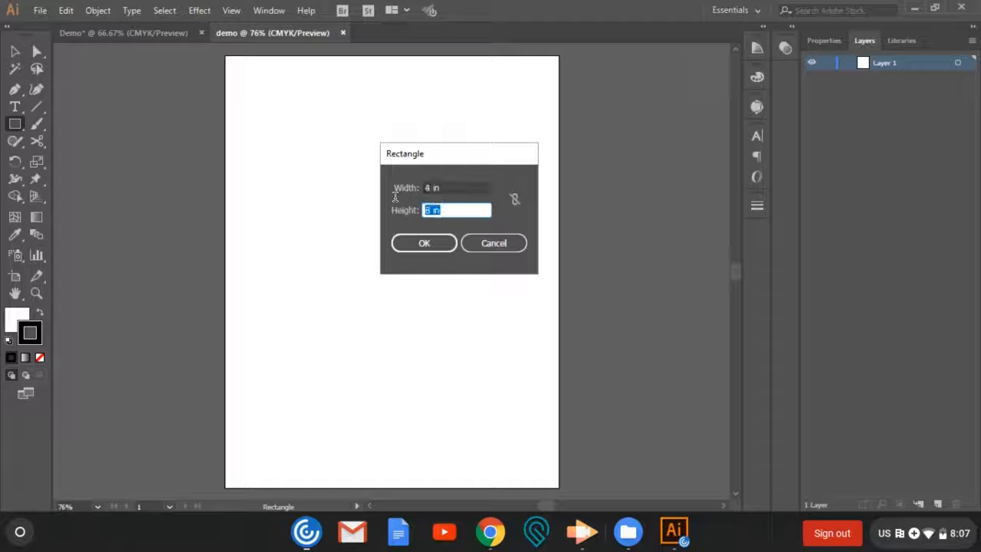
text(5)
click(431, 246)
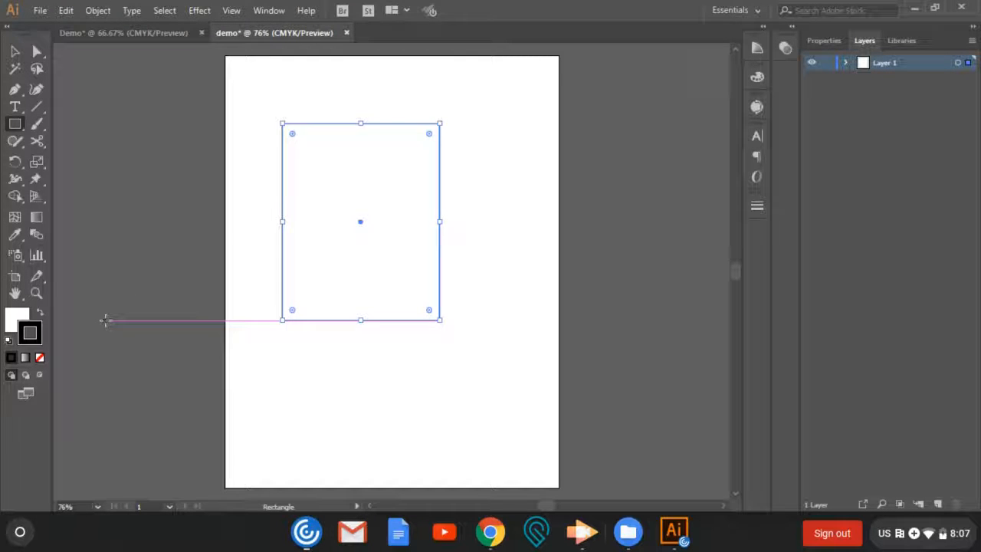
click(41, 315)
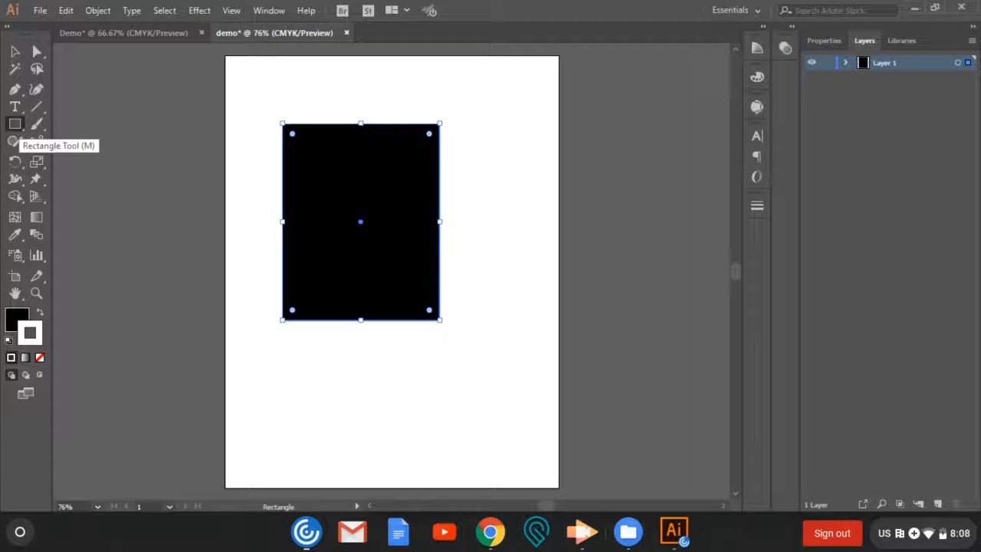
- Draw a wide rectangle beneath the black one and fill it with green (R 0, G 255, B 0)
click(14, 123)
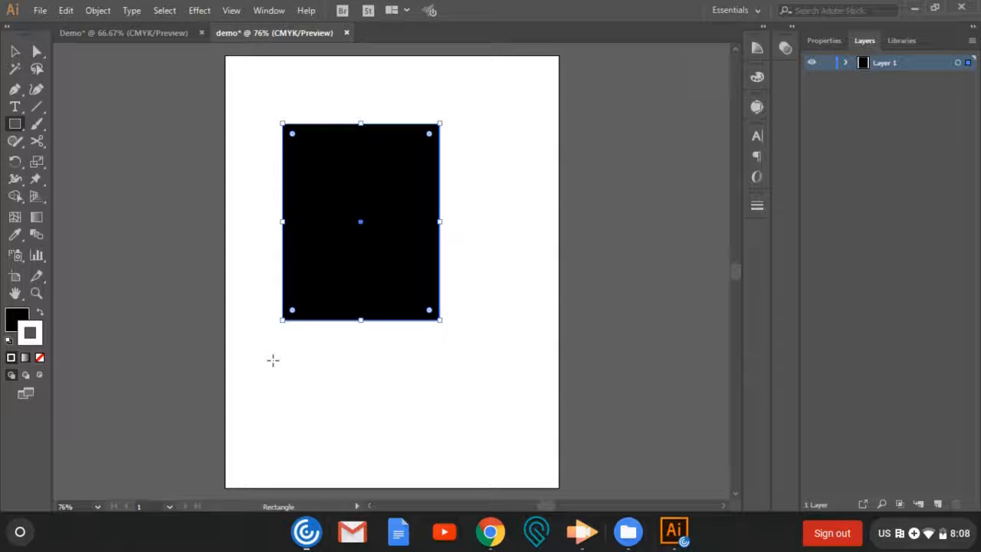
mouse_move(273, 361)
mouse_down()
mouse_move(347, 396)
mouse_move(519, 438)
mouse_move(515, 379)
mouse_move(513, 454)
mouse_up()
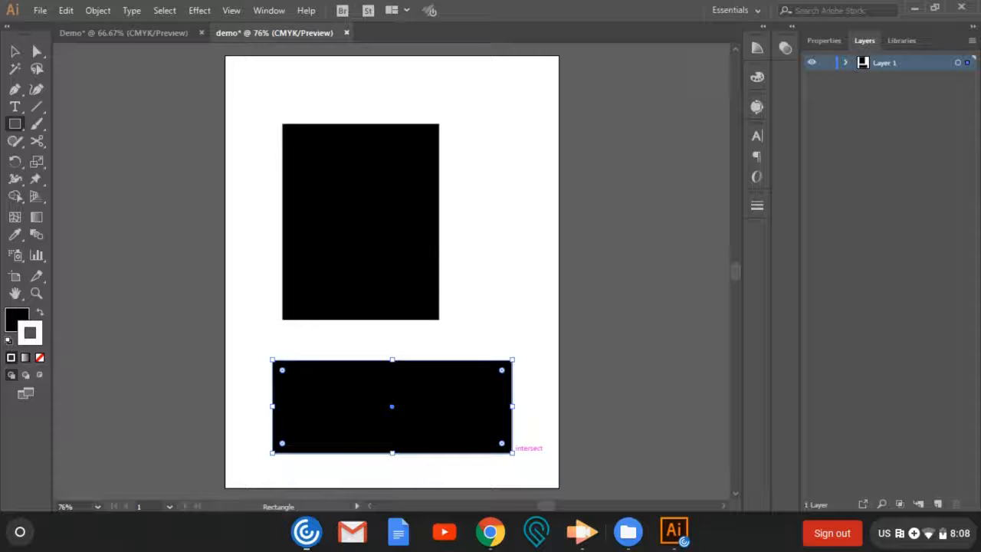
double_click(15, 320)
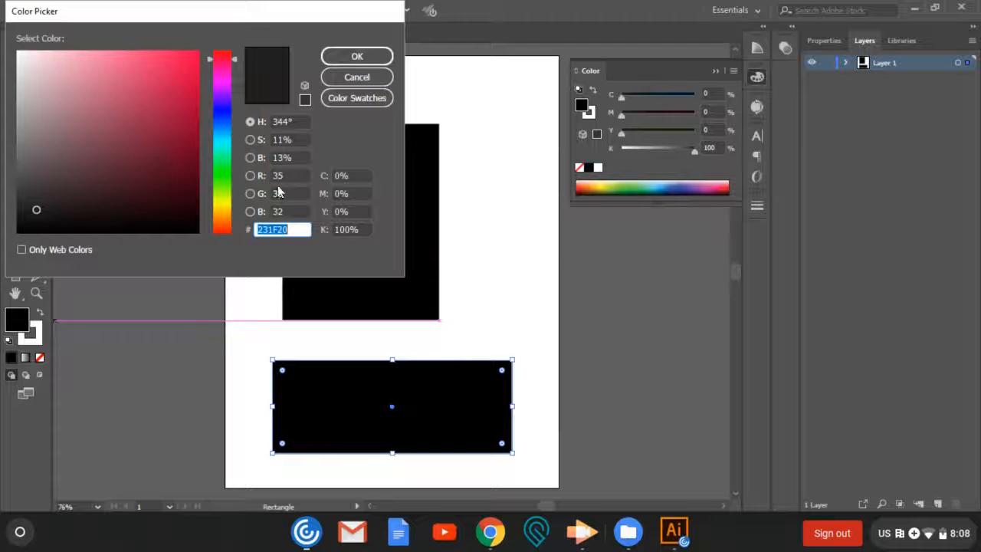
double_click(292, 194)
text(25)
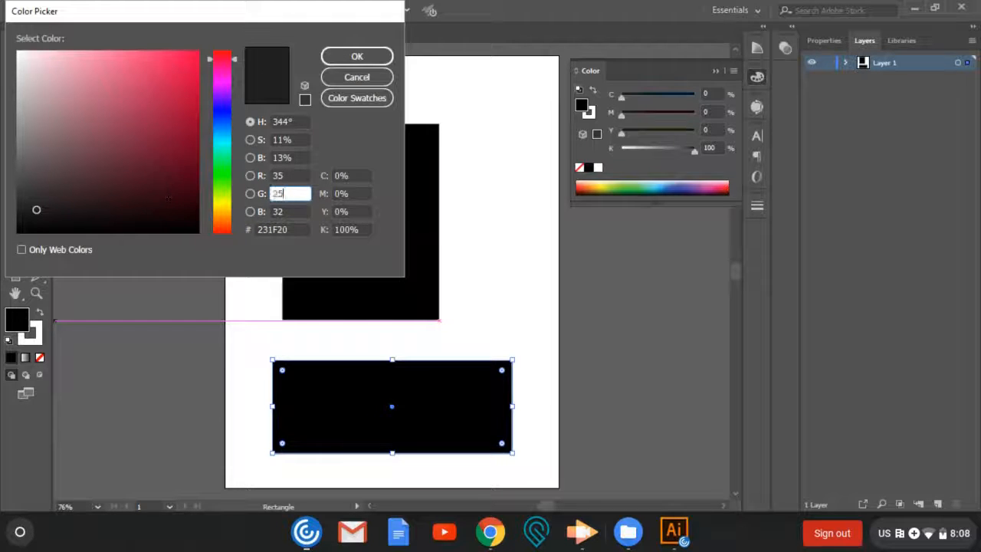
double_click(288, 175)
text(0)
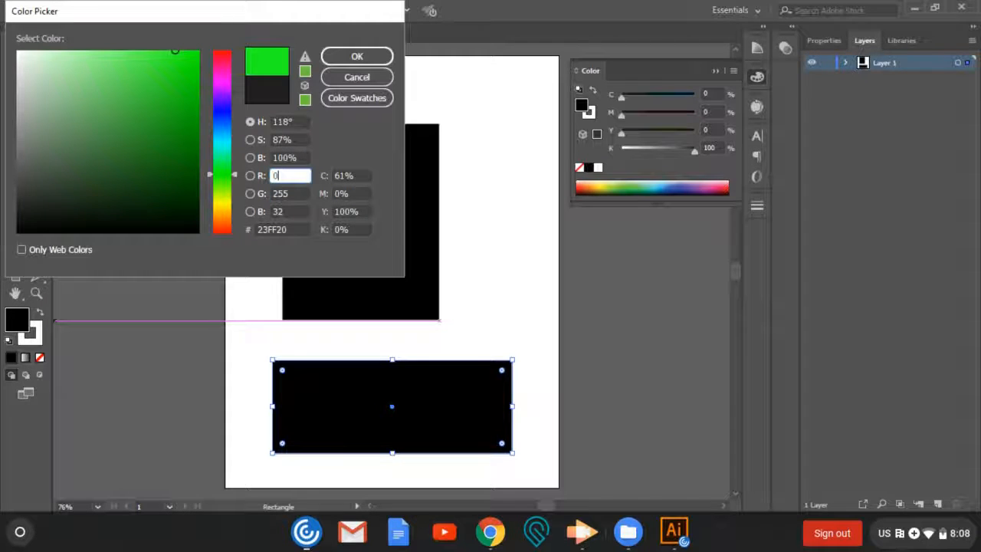
double_click(294, 212)
text(0)
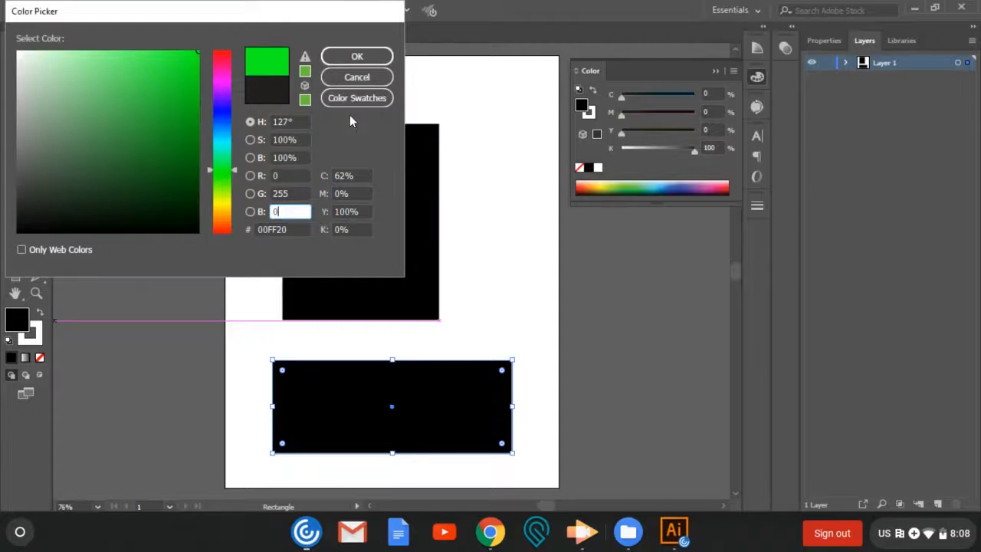
click(357, 57)
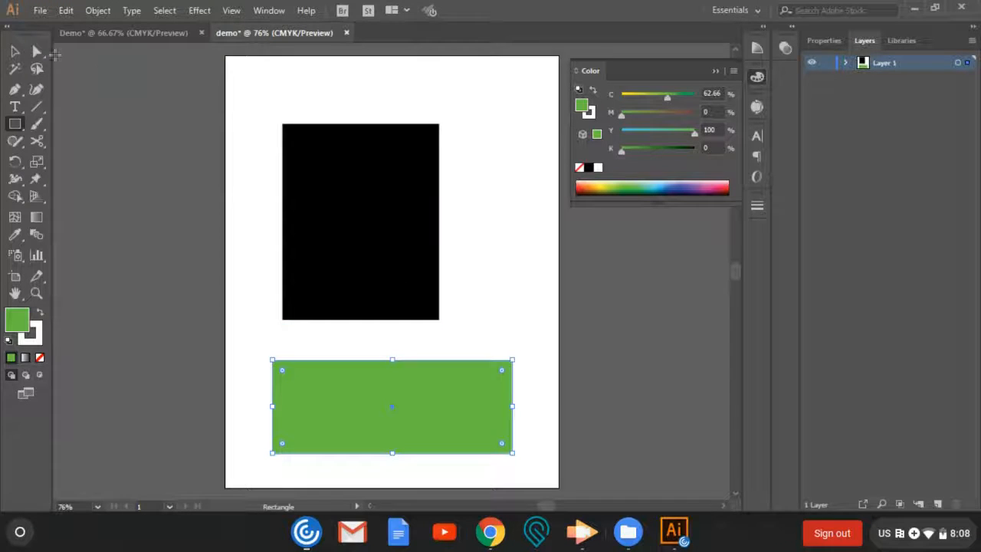
- Set the stroke color to pure red (R 255, G 0, B 0) with nothing selected
click(15, 50)
click(175, 201)
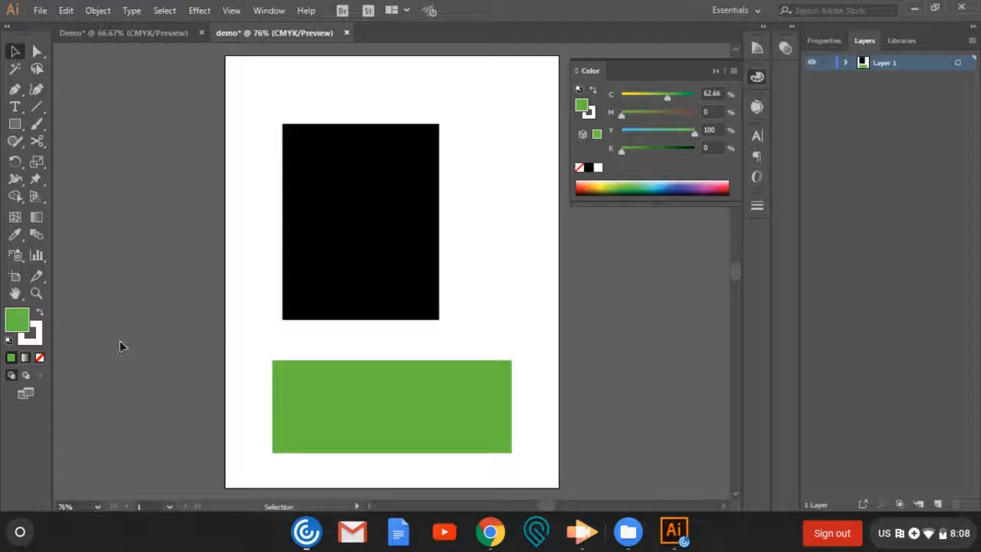
click(37, 345)
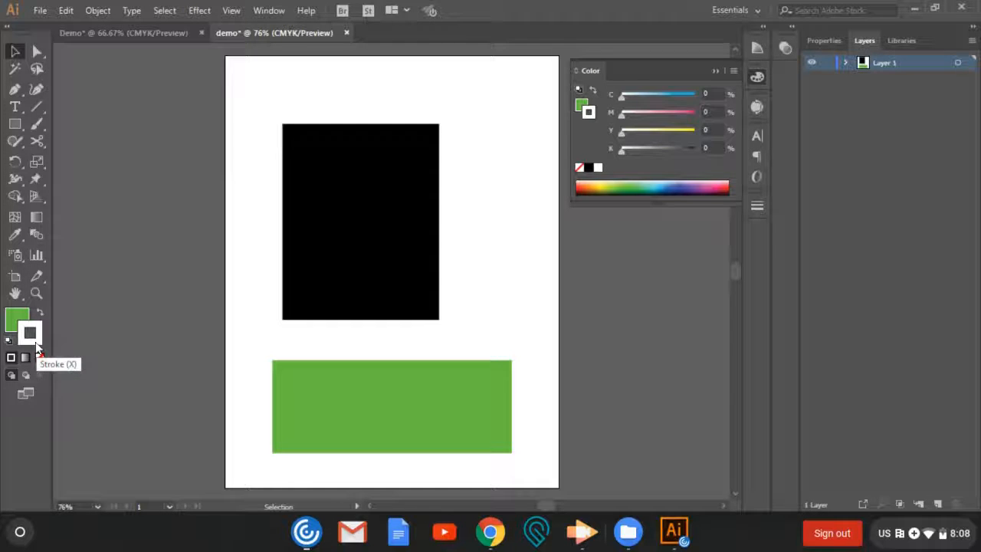
double_click(36, 345)
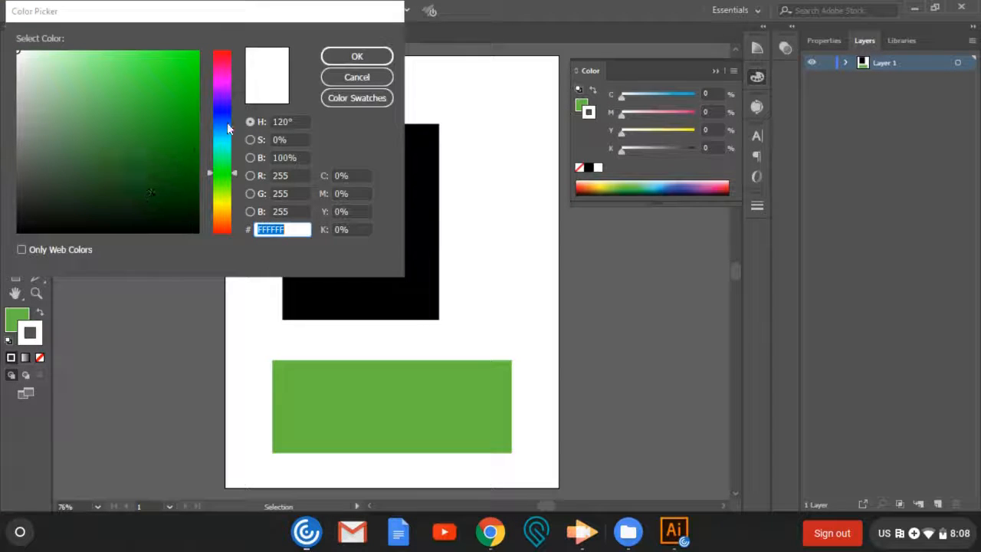
double_click(285, 193)
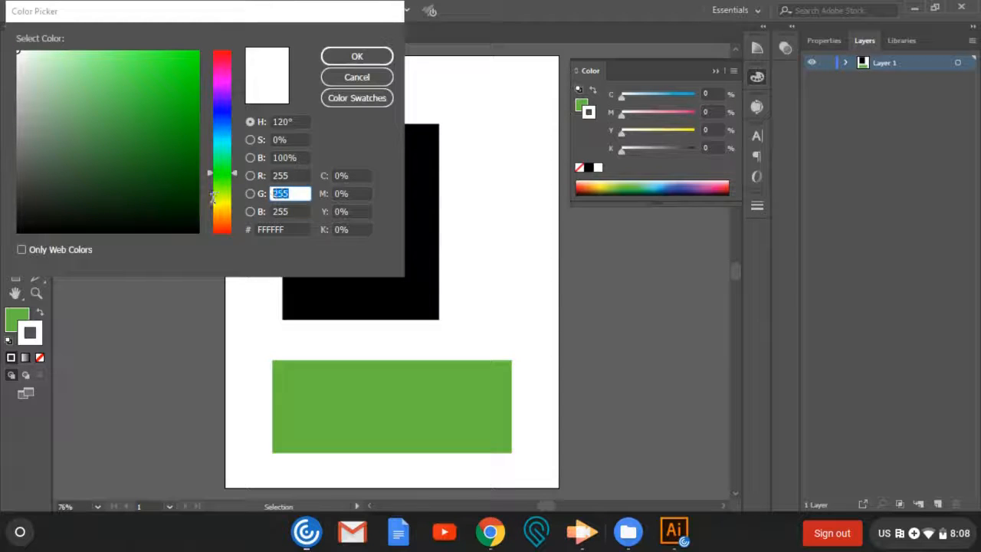
text(0)
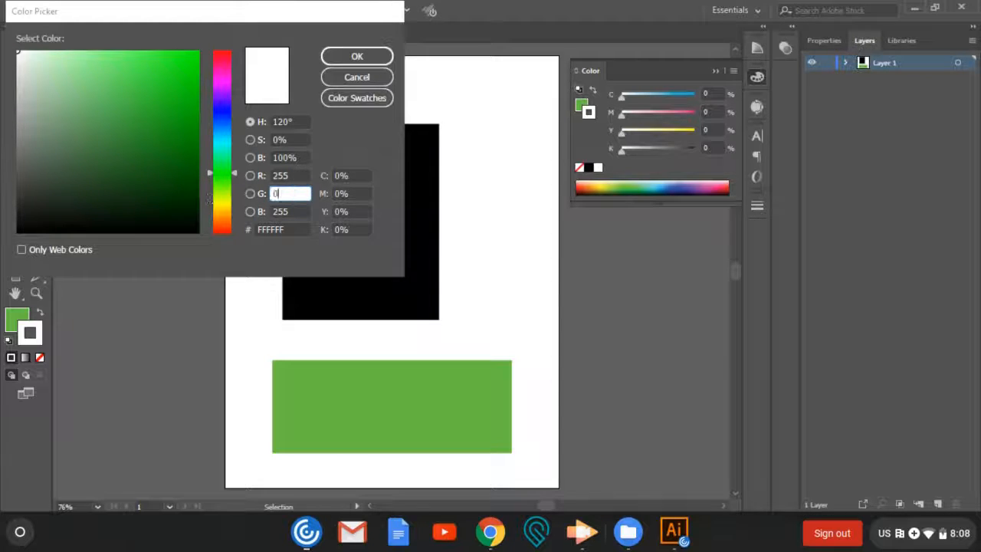
click(297, 211)
double_click(297, 211)
text(0)
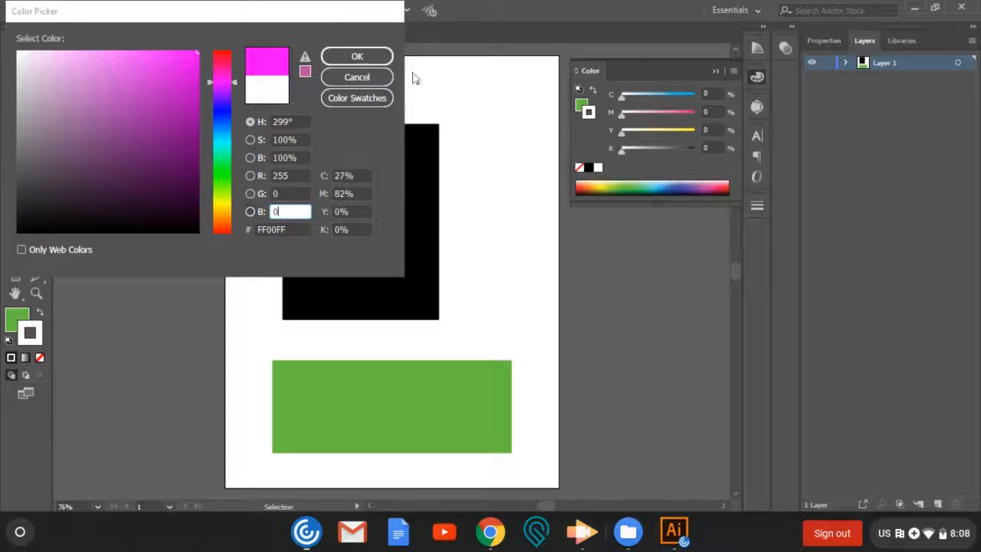
click(384, 56)
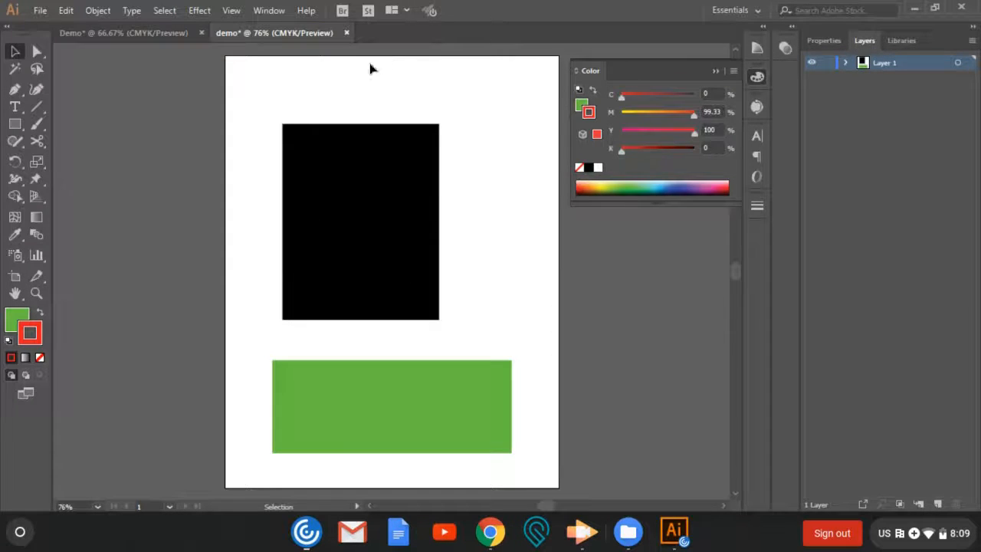
- Give the green rectangle a red stroke (R 255, G 0, B 0) and deselect it
click(345, 407)
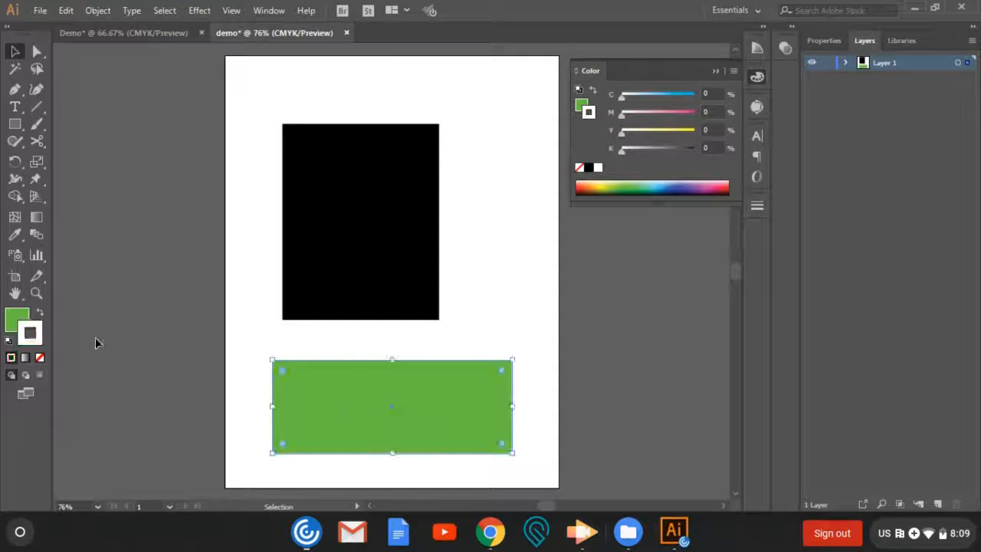
double_click(37, 347)
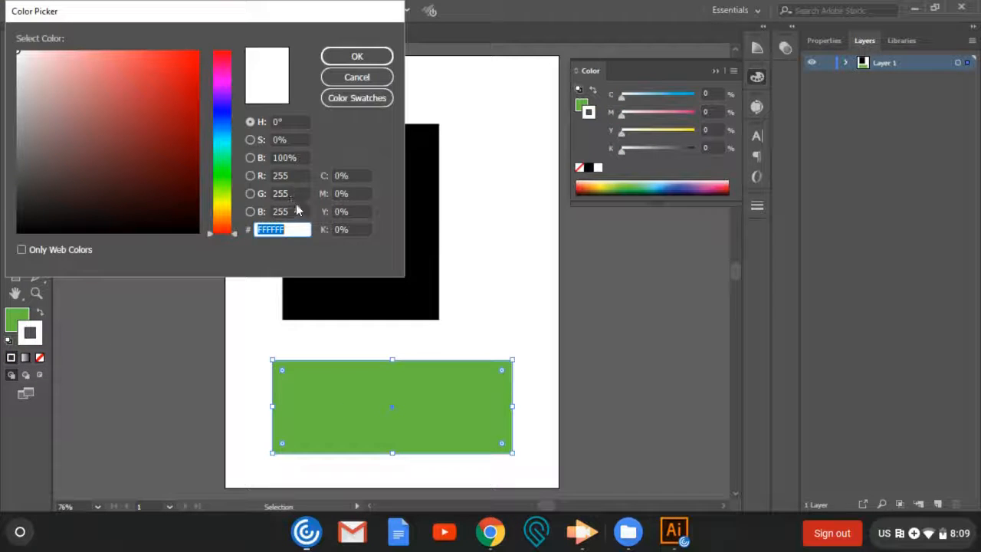
click(282, 212)
text(0)
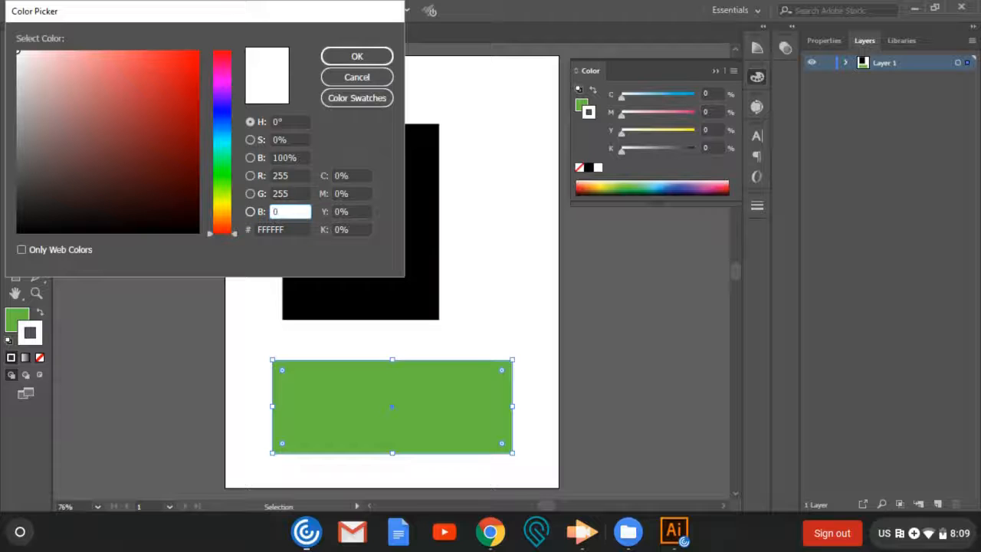
click(291, 193)
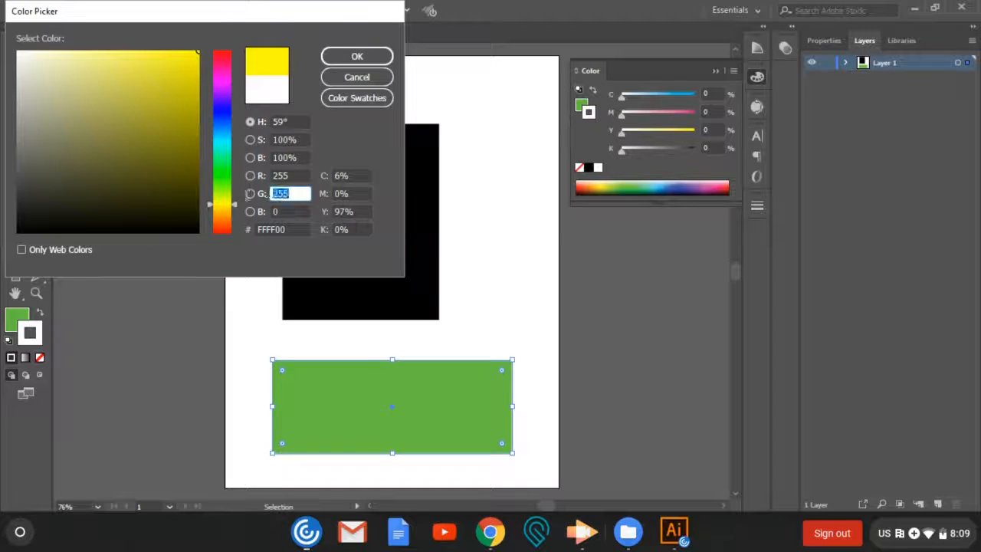
text(0)
click(357, 57)
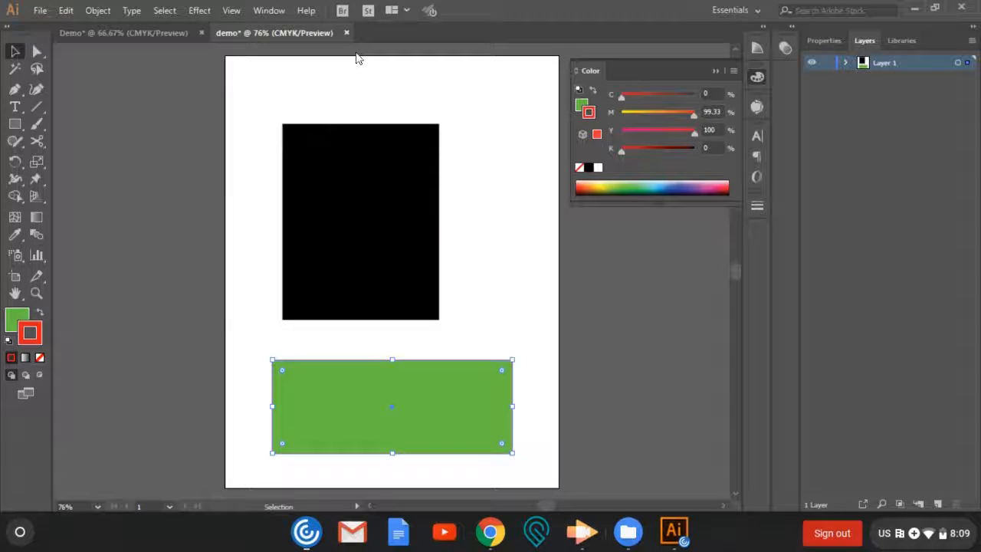
click(128, 147)
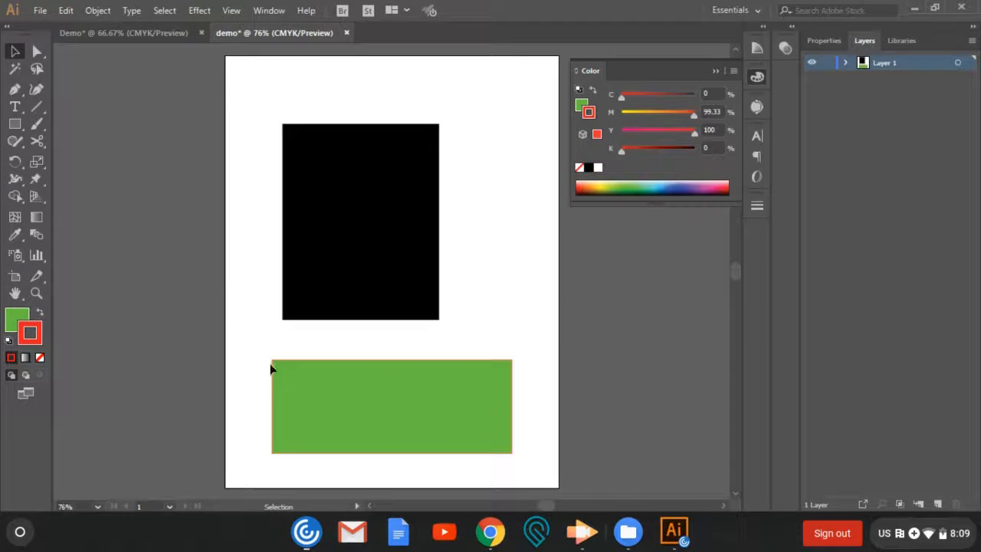
- Give the black rectangle a magenta stroke with the color FF00E7
click(306, 157)
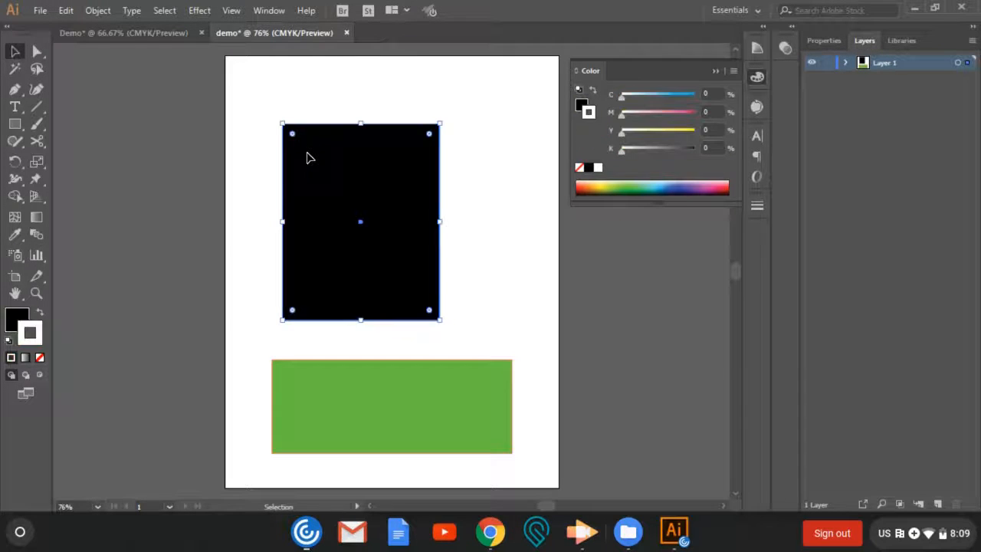
double_click(38, 341)
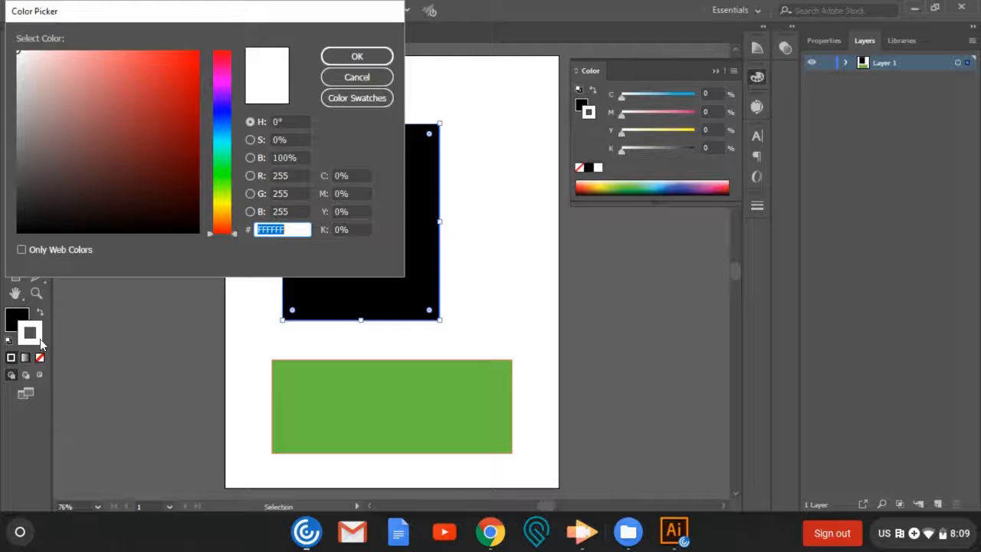
click(222, 78)
drag(156, 100, 219, 40)
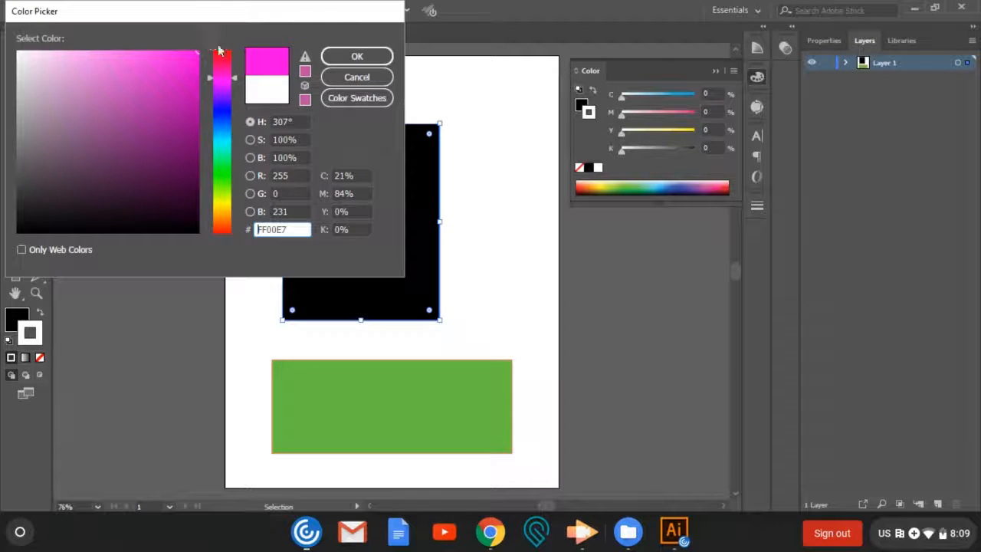
click(355, 57)
click(309, 145)
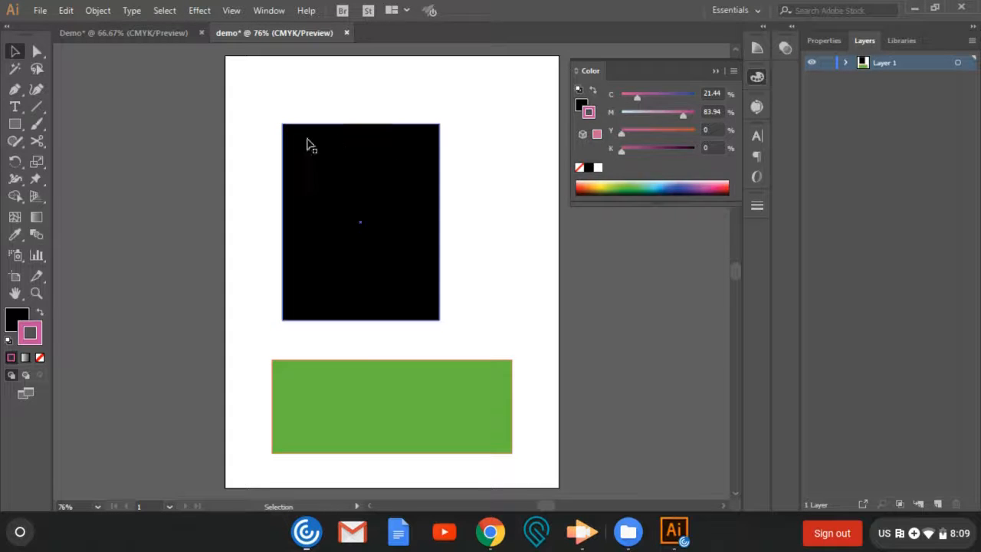
click(375, 372)
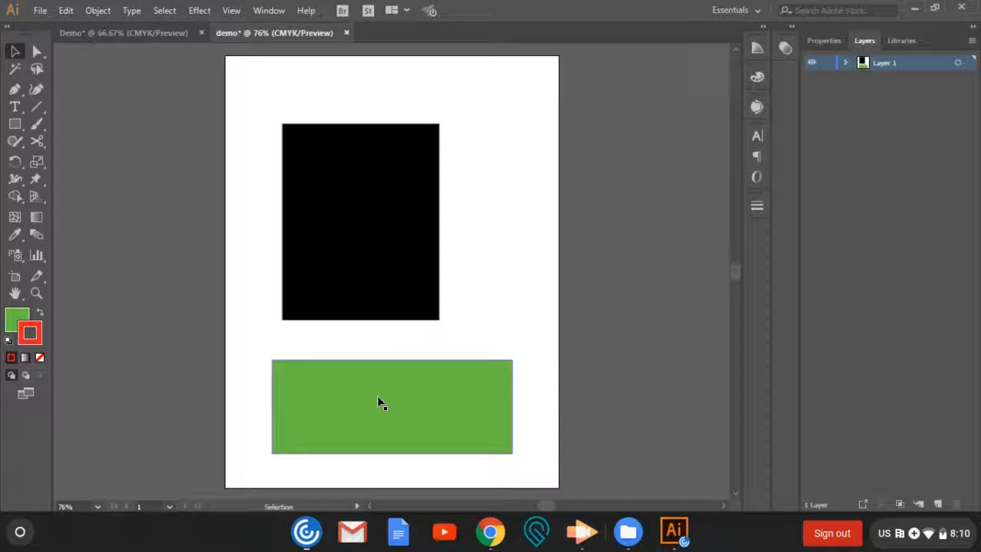
click(364, 301)
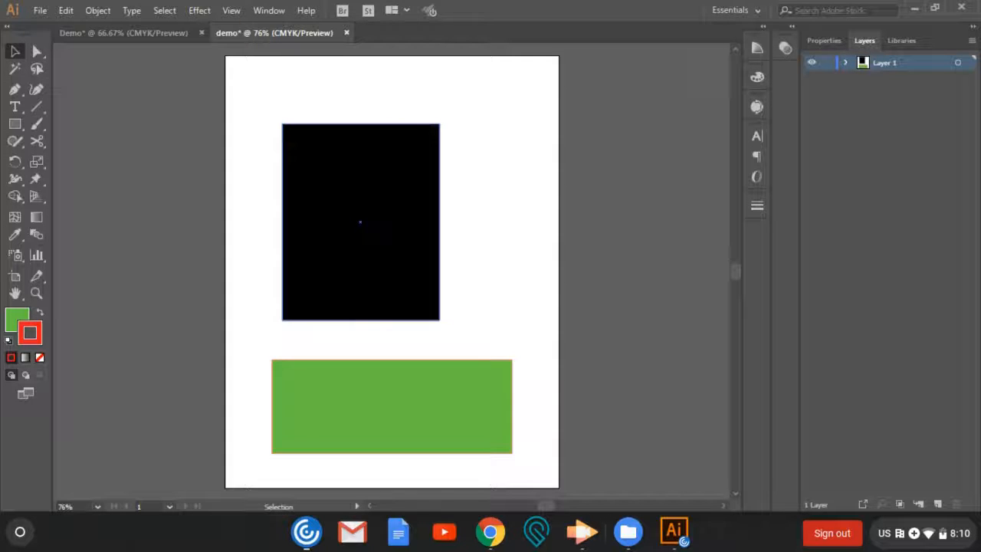
click(637, 247)
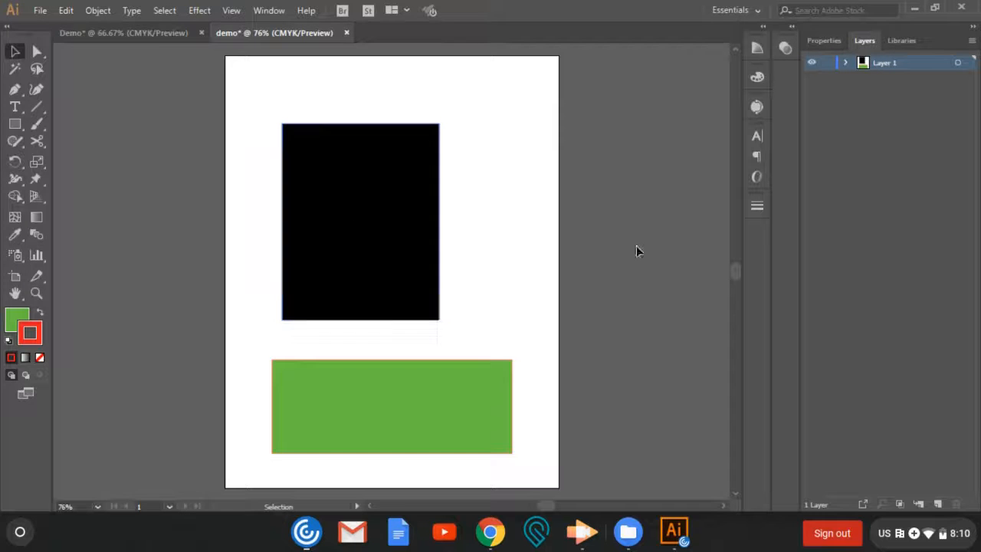
- Select both the green and the black rectangle and increase their stroke weight to 11 pt
click(762, 207)
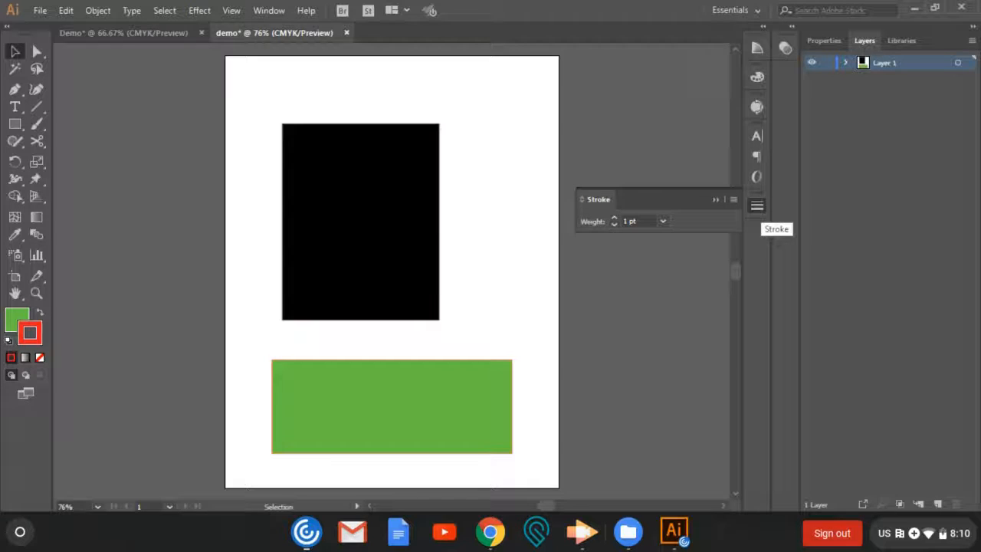
click(615, 218)
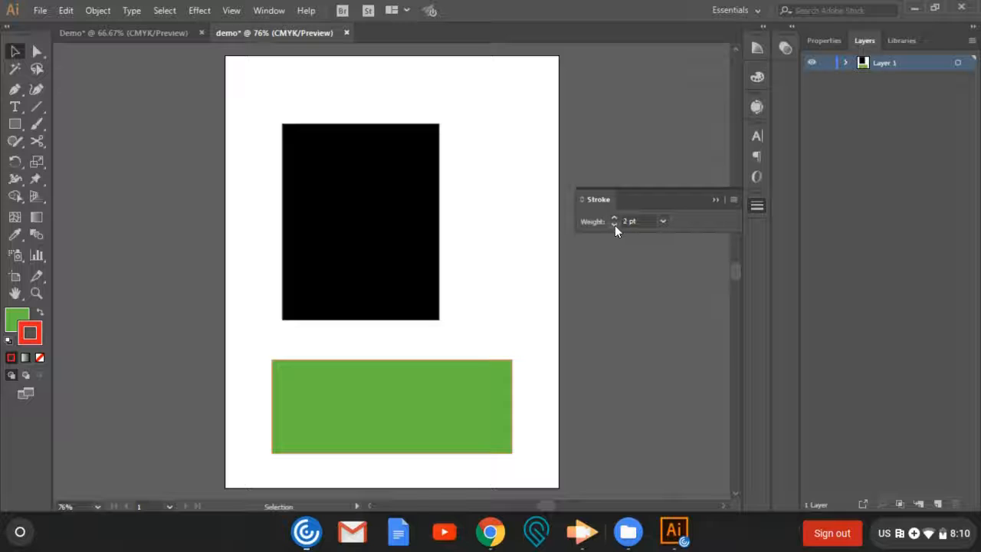
click(488, 372)
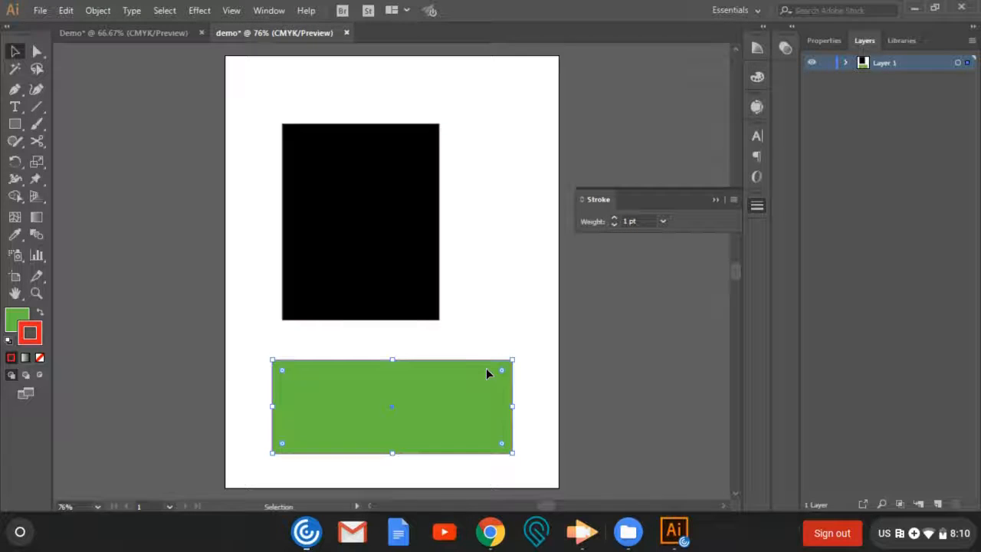
shift+click(422, 303)
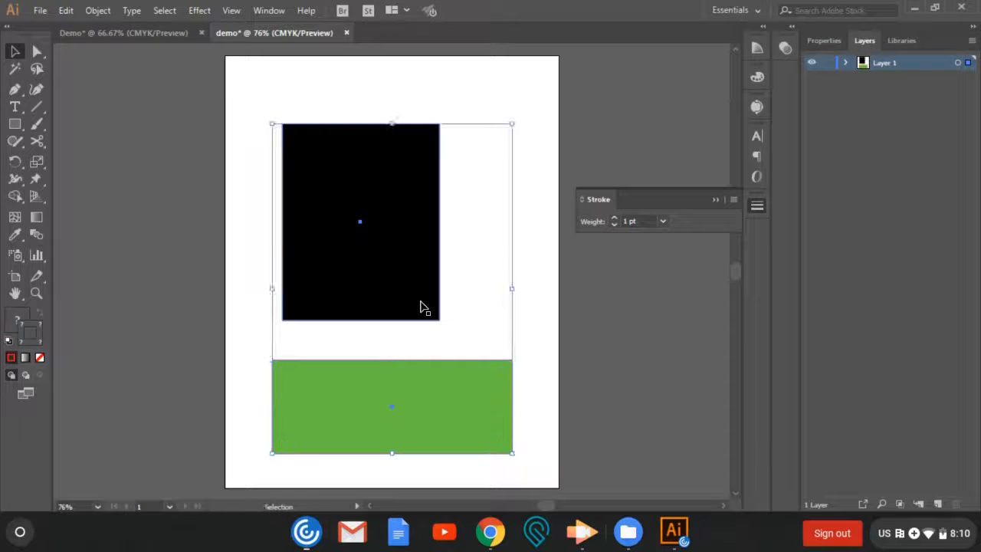
click(614, 218)
click(614, 219)
click(614, 218)
click(614, 219)
click(614, 219)
click(614, 218)
click(614, 218)
click(615, 218)
click(615, 218)
click(615, 219)
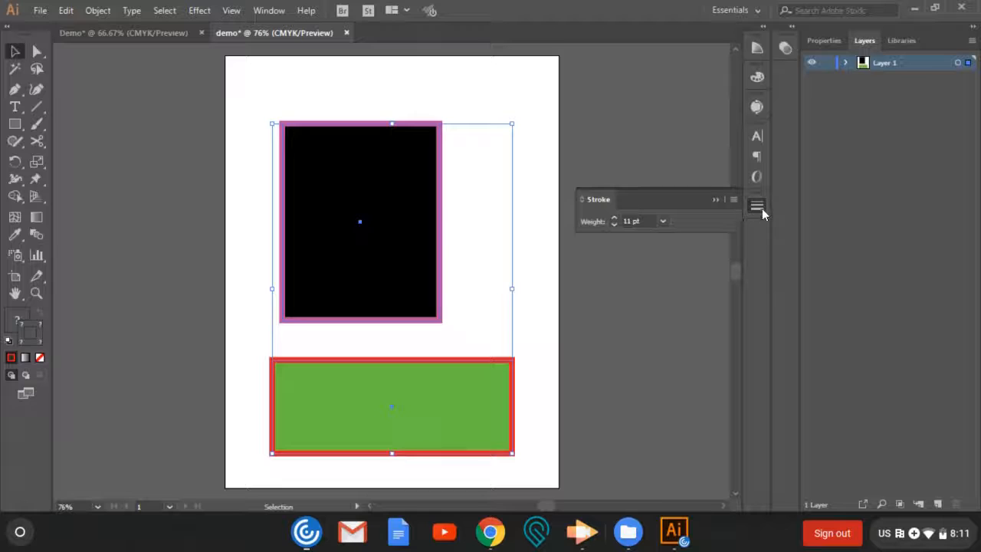
click(716, 199)
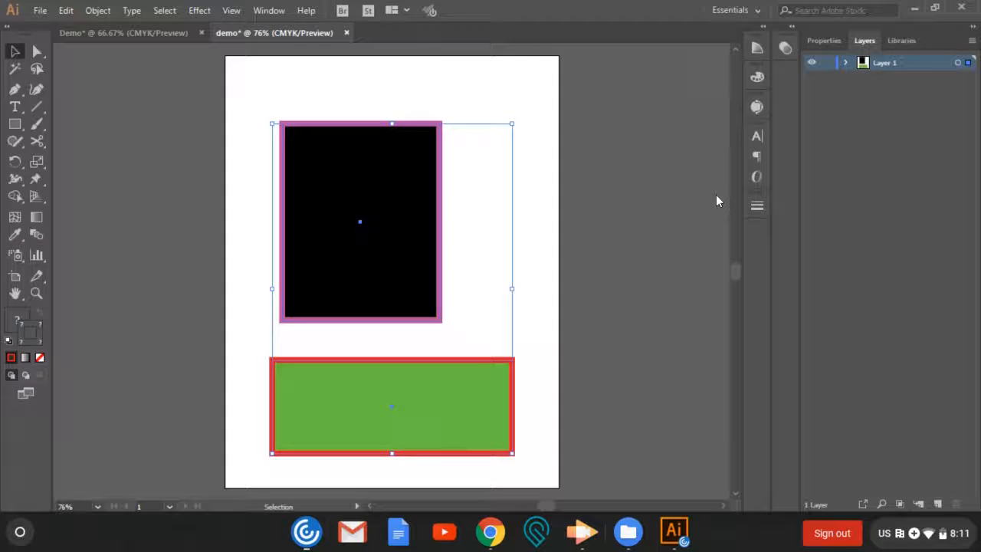
- Show the Stroke panel, float it over the artboard, dock it back in place and collapse it again
click(268, 10)
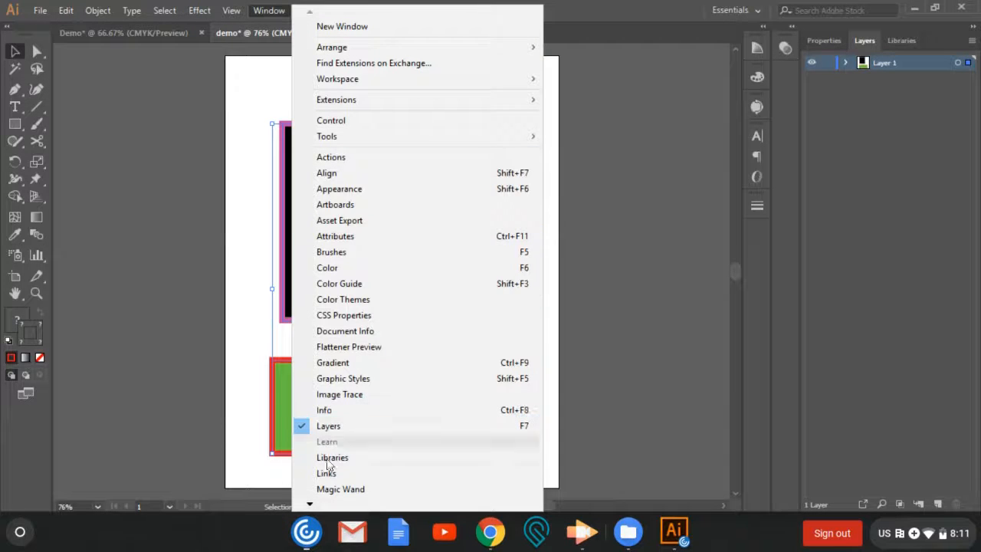
mouse_move(311, 504)
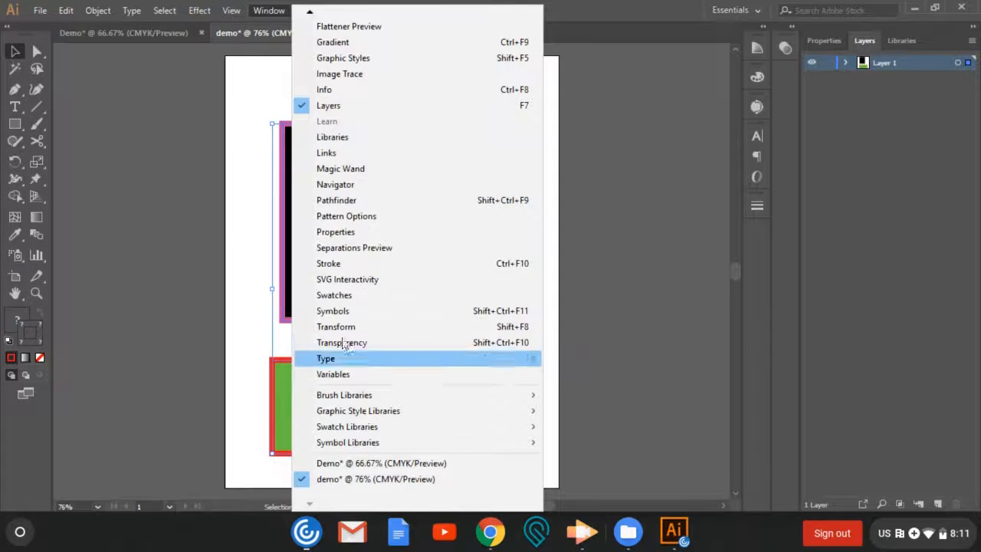
click(328, 263)
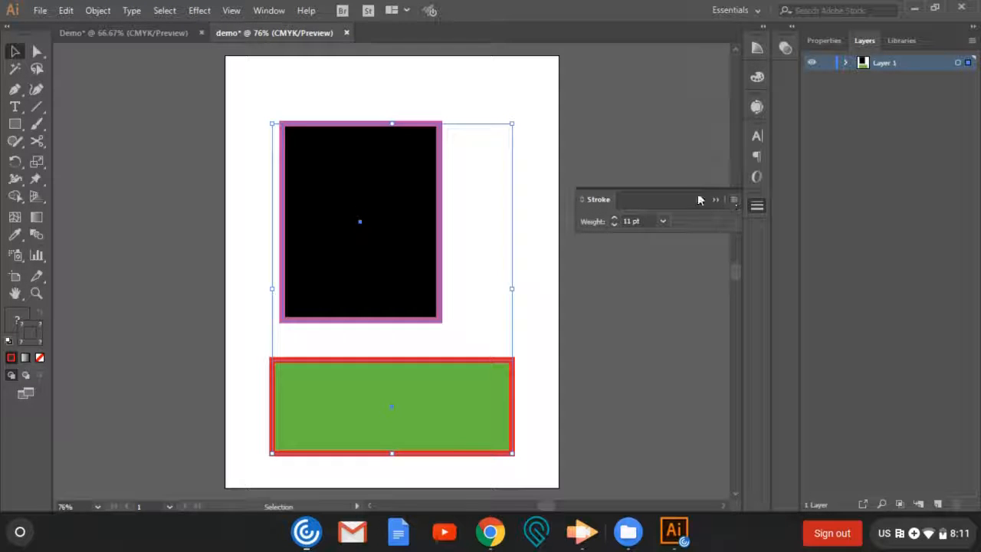
mouse_move(695, 200)
mouse_down()
mouse_move(567, 195)
mouse_move(461, 155)
mouse_up()
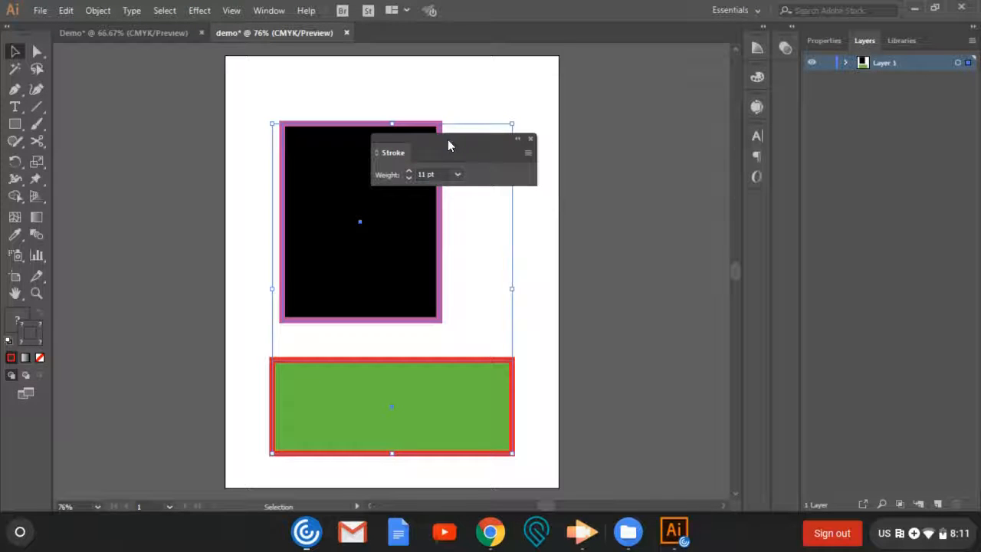
mouse_move(449, 146)
mouse_down()
mouse_move(491, 145)
mouse_move(561, 182)
mouse_move(758, 206)
mouse_up()
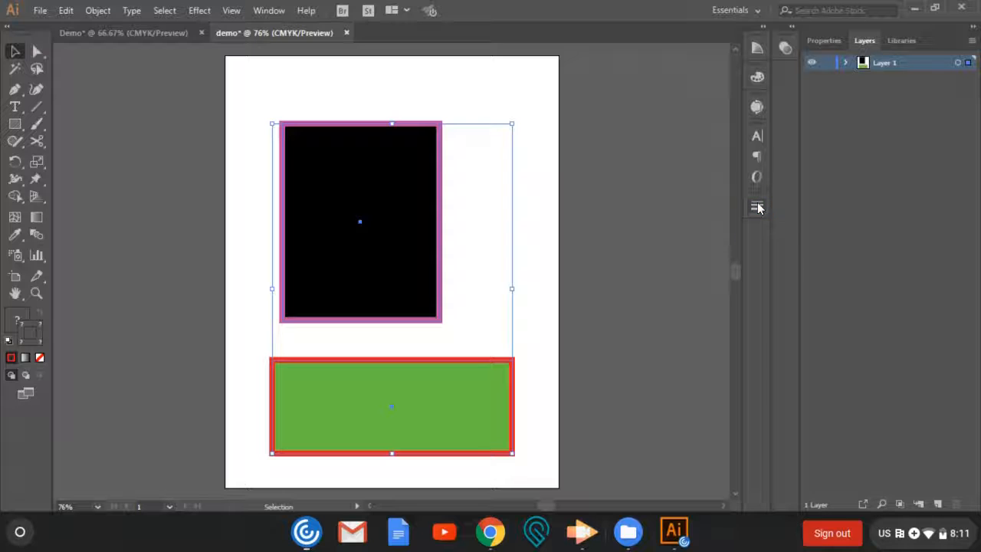
click(697, 201)
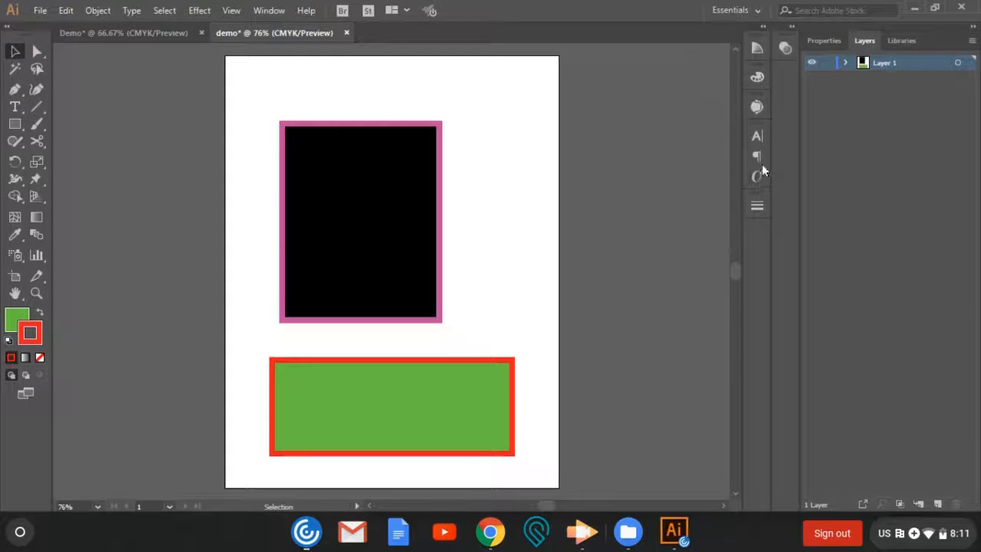
click(759, 204)
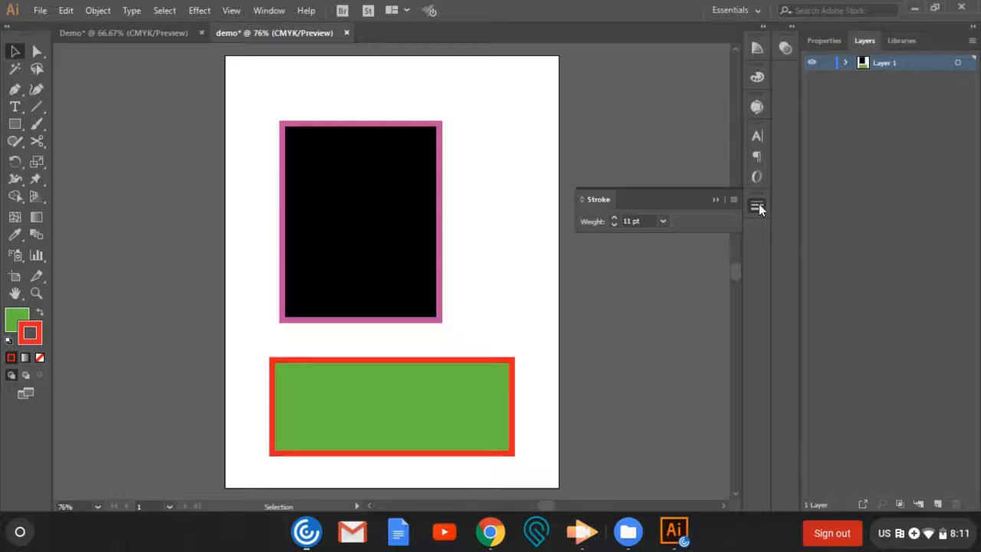
click(715, 200)
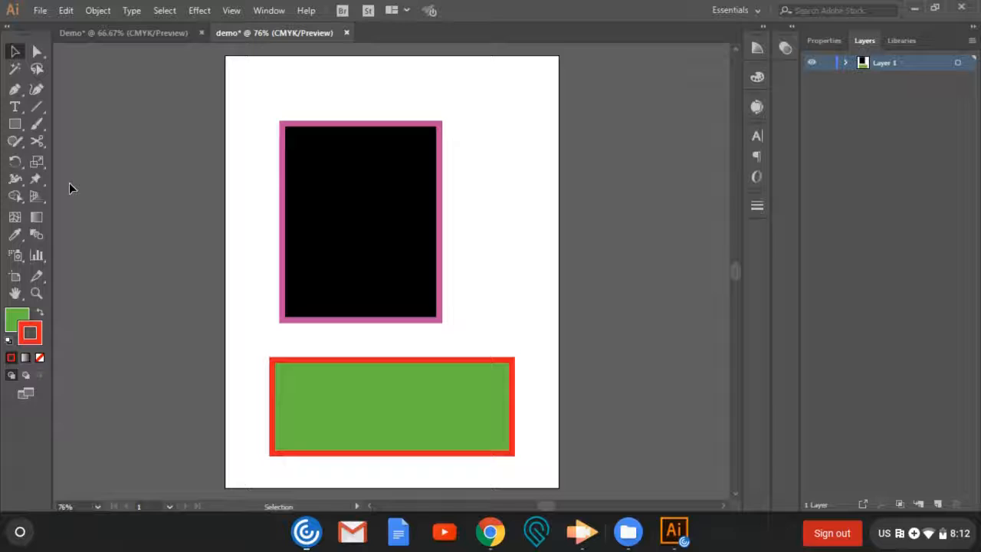
- Erase three curved strips through the black rectangle with the Eraser: across both upper corners and across its lower half from side to side
click(42, 141)
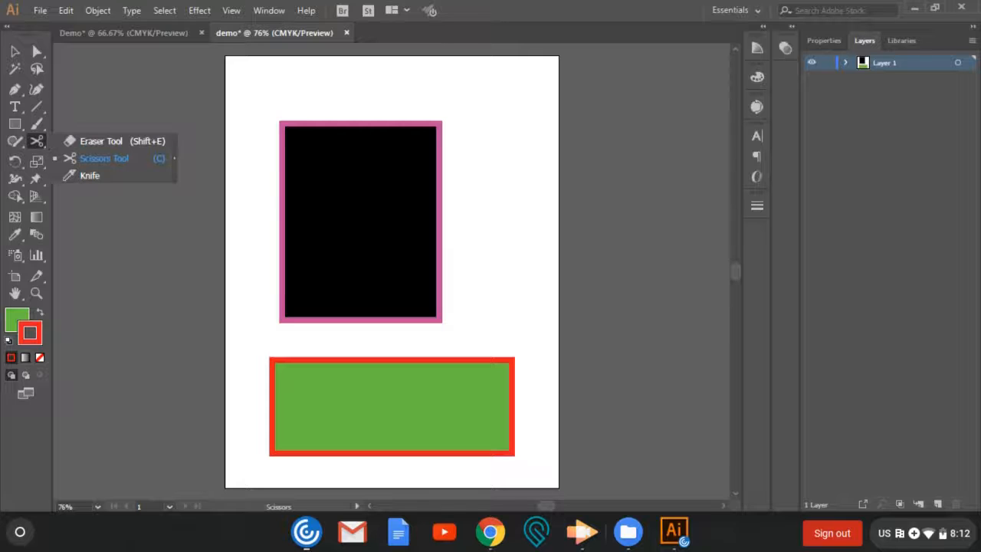
click(89, 141)
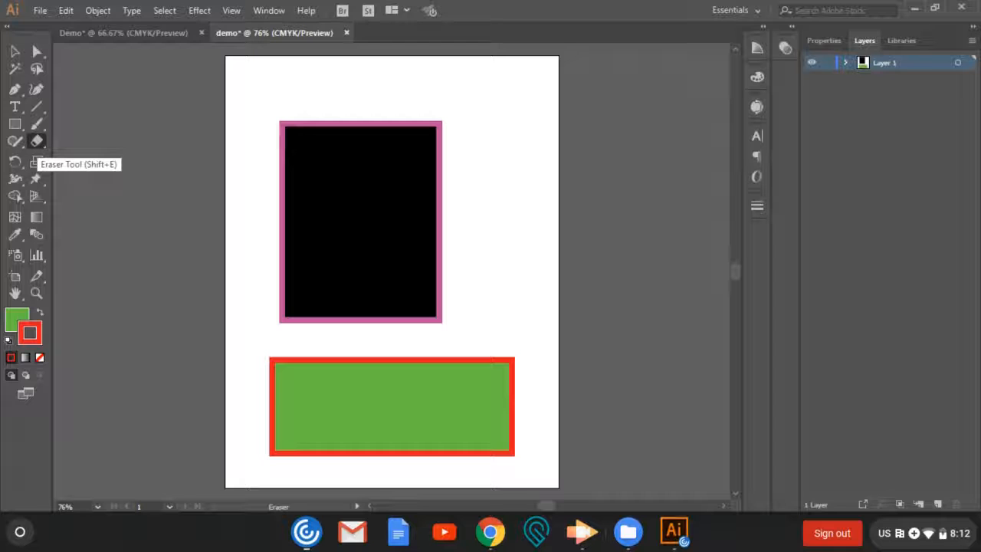
click(37, 142)
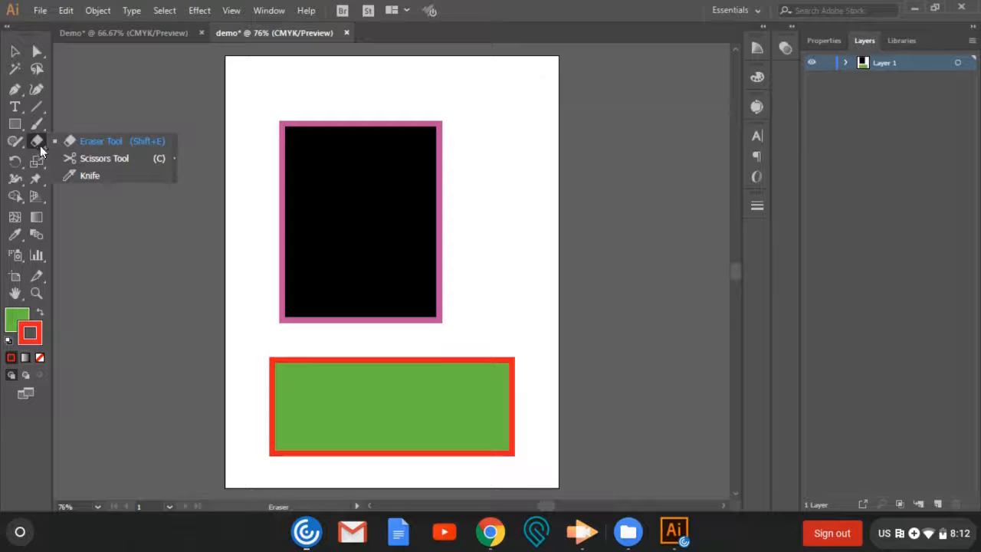
click(81, 141)
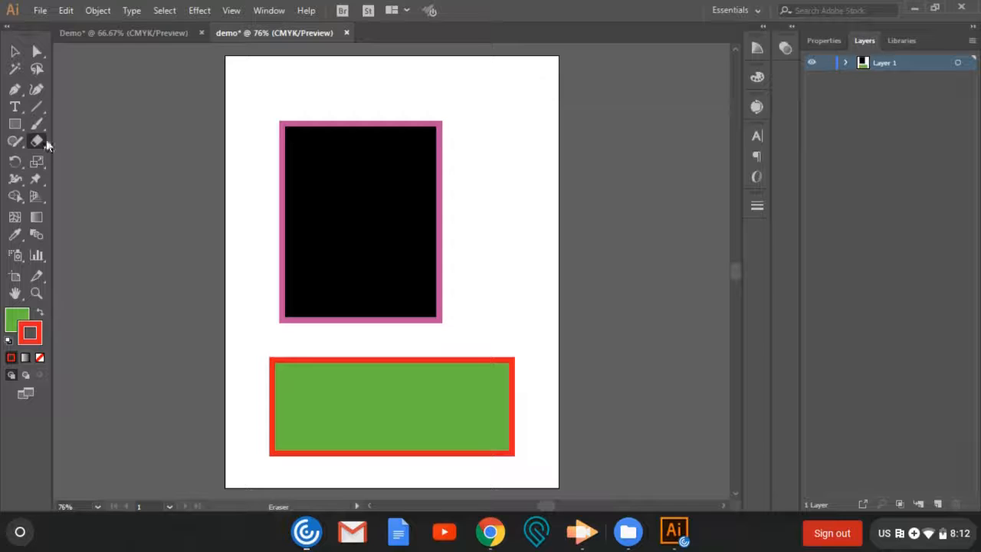
click(42, 139)
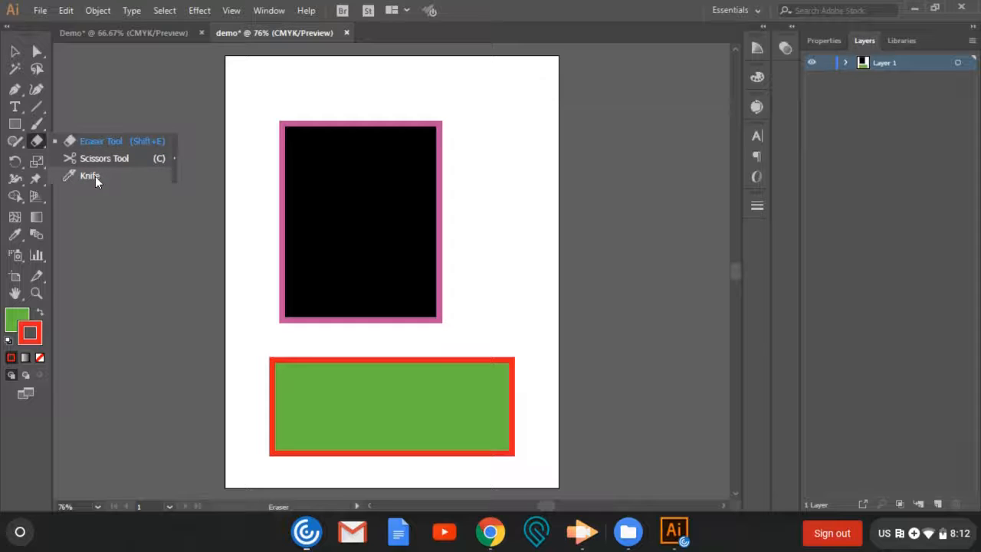
click(88, 142)
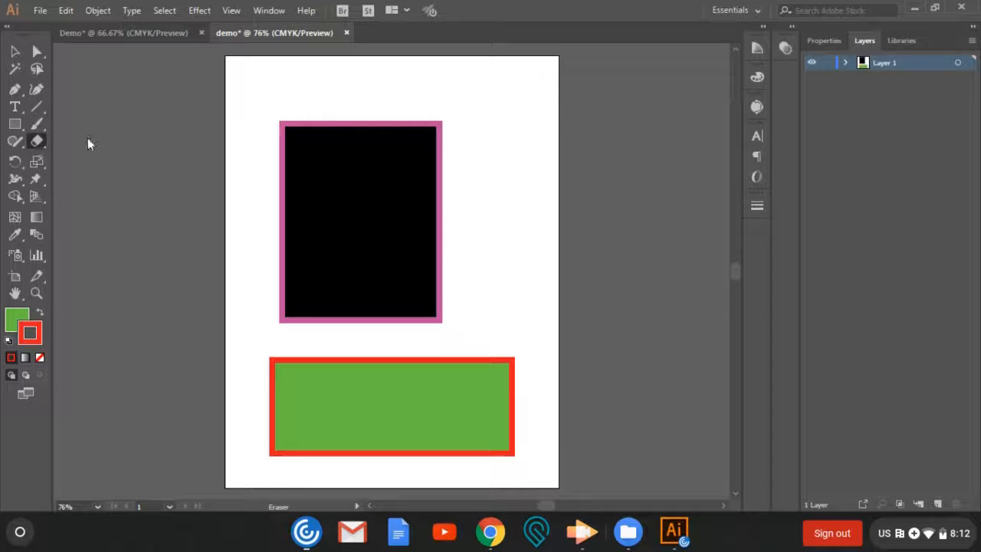
mouse_move(384, 115)
mouse_down()
mouse_move(418, 168)
mouse_move(476, 203)
mouse_up()
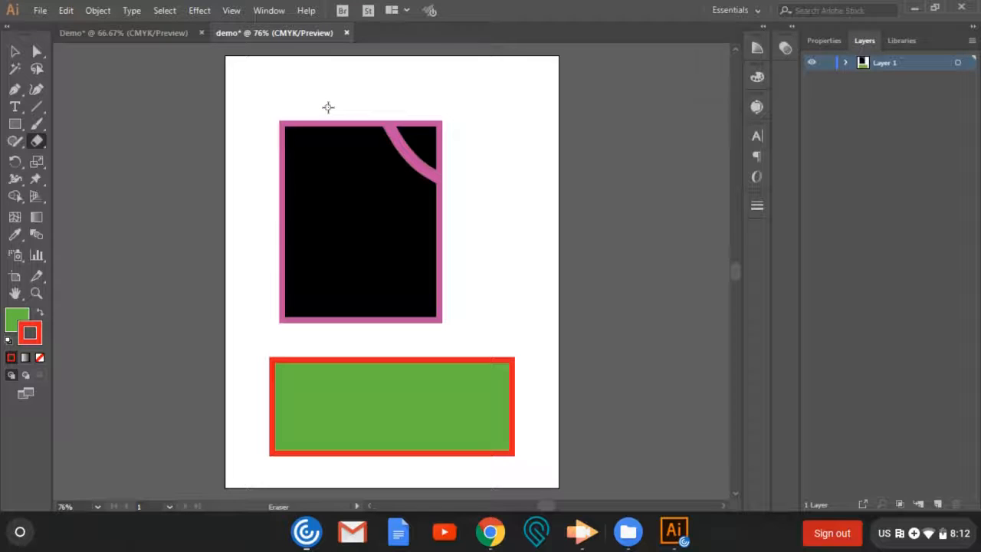
mouse_move(325, 115)
mouse_down()
mouse_move(310, 157)
mouse_move(277, 189)
mouse_up()
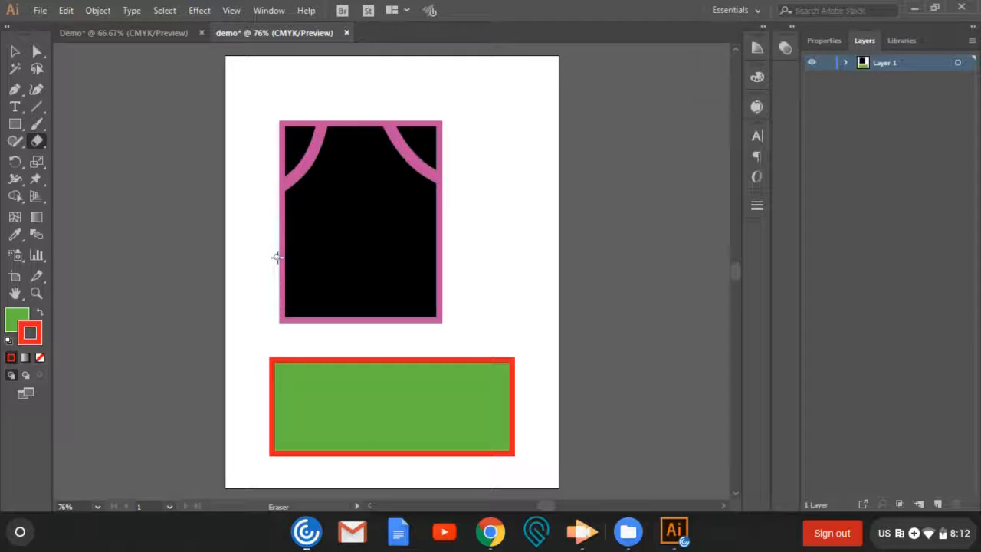
mouse_move(277, 258)
mouse_down()
mouse_move(313, 241)
mouse_move(377, 235)
mouse_move(444, 248)
mouse_move(469, 272)
mouse_up()
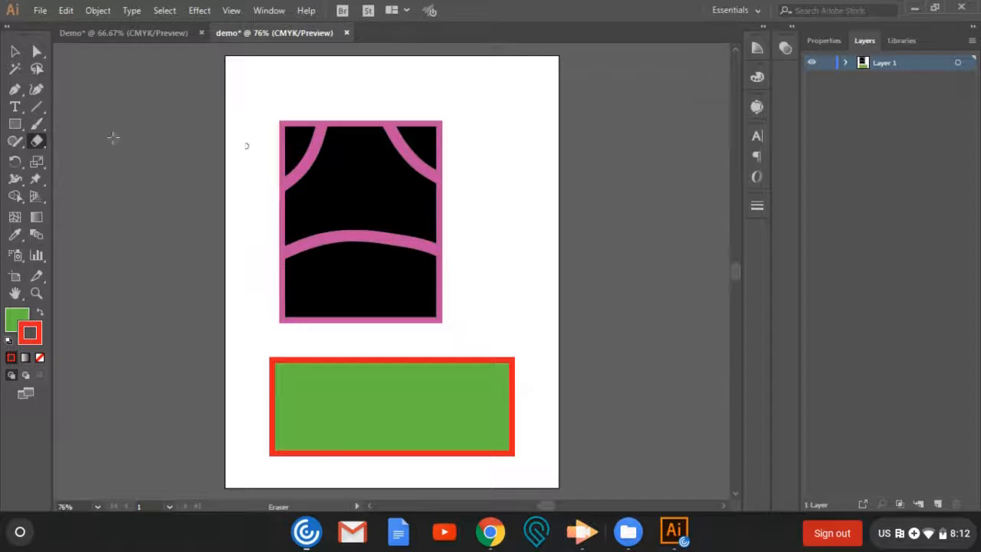
- Cut the green rectangle's outline with the Scissors at its upper-left corner and near the middle of its lower edge
click(39, 142)
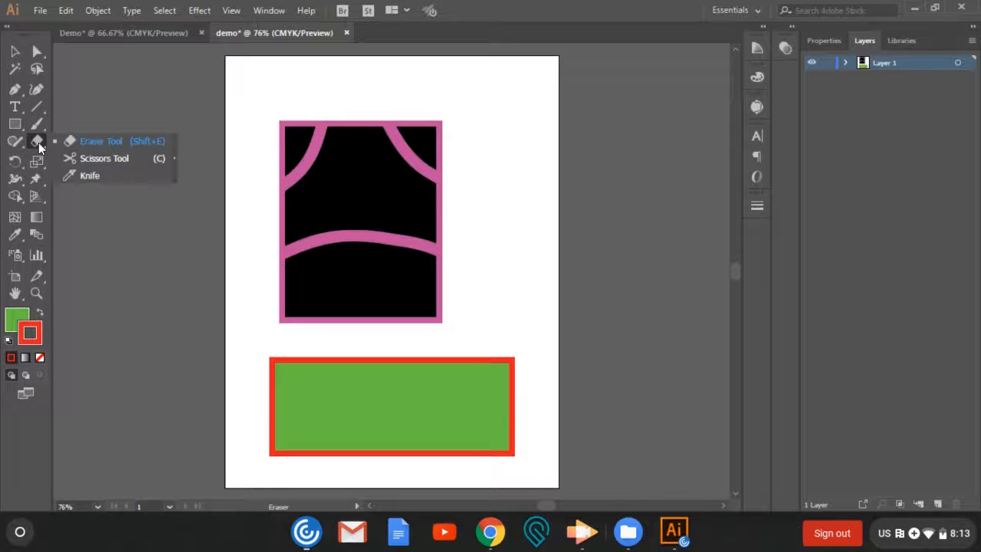
click(71, 161)
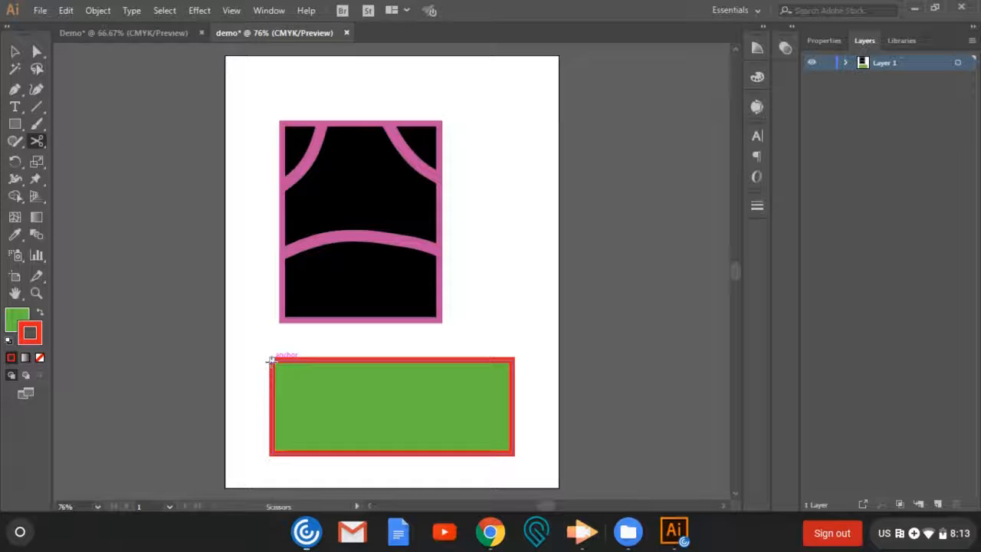
click(271, 359)
click(272, 359)
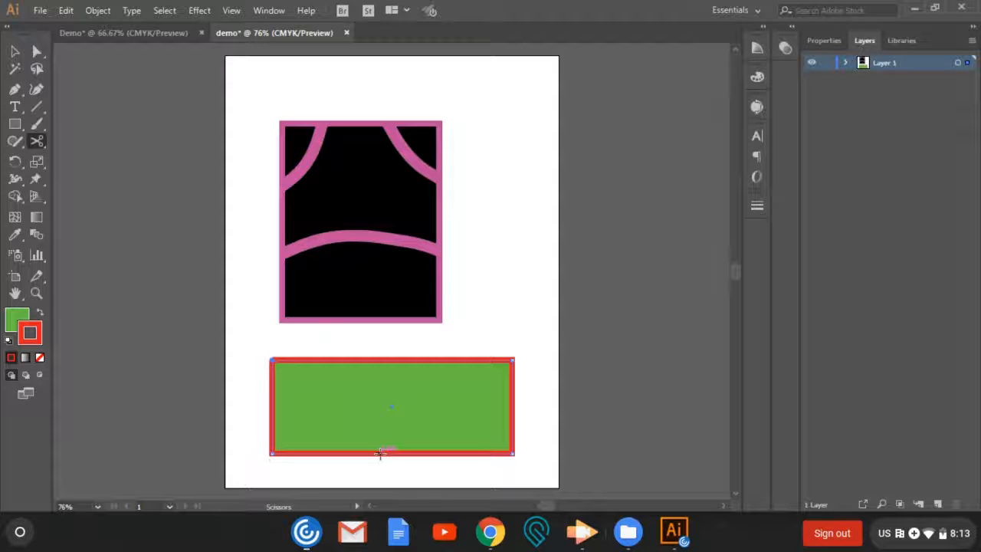
click(380, 454)
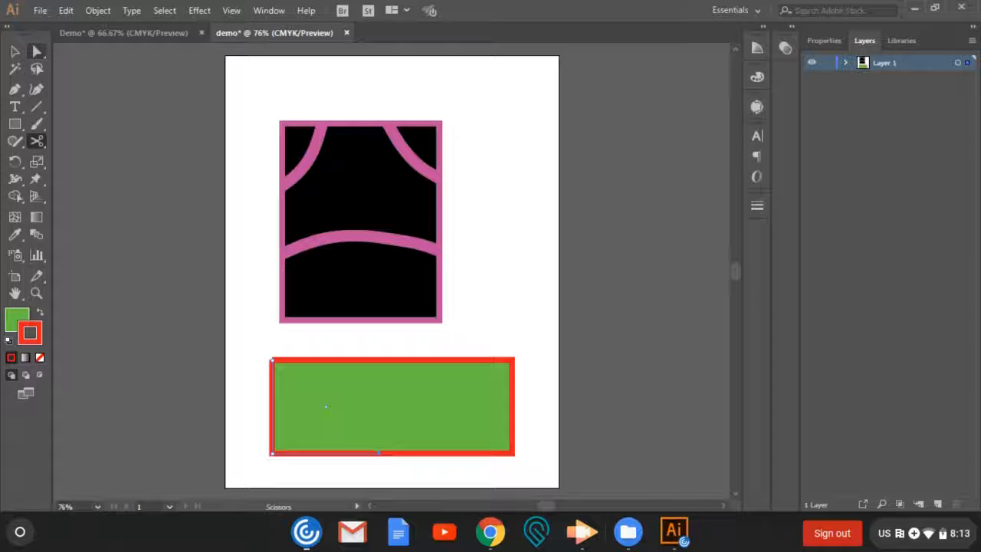
- Move the cut-off green triangle down and left, away from the rest of the rectangle, and deselect it
click(37, 51)
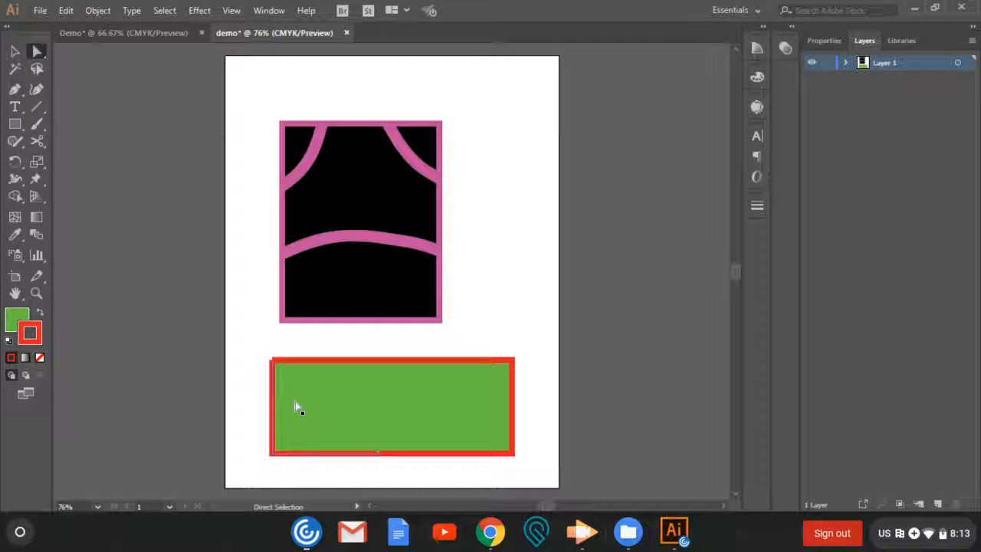
drag(294, 407, 277, 423)
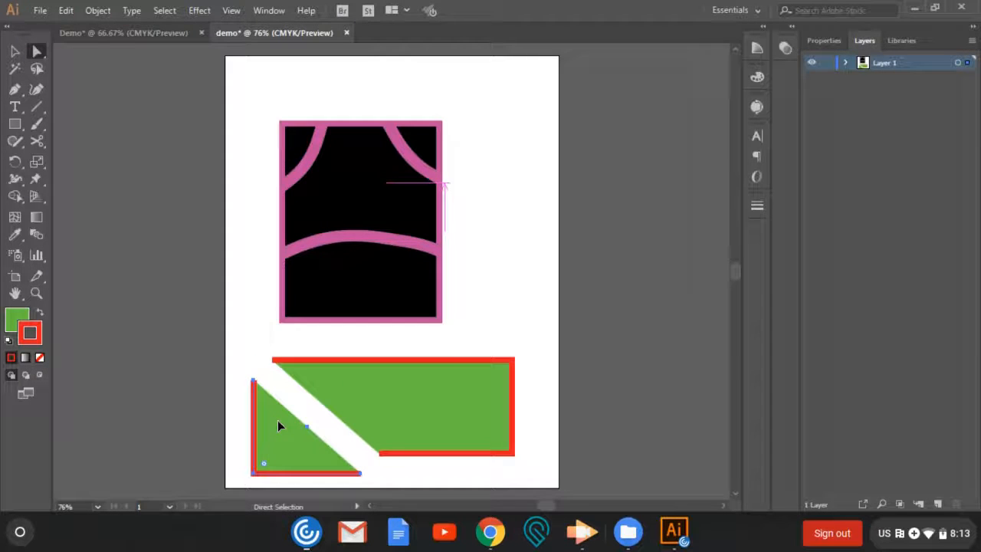
click(625, 294)
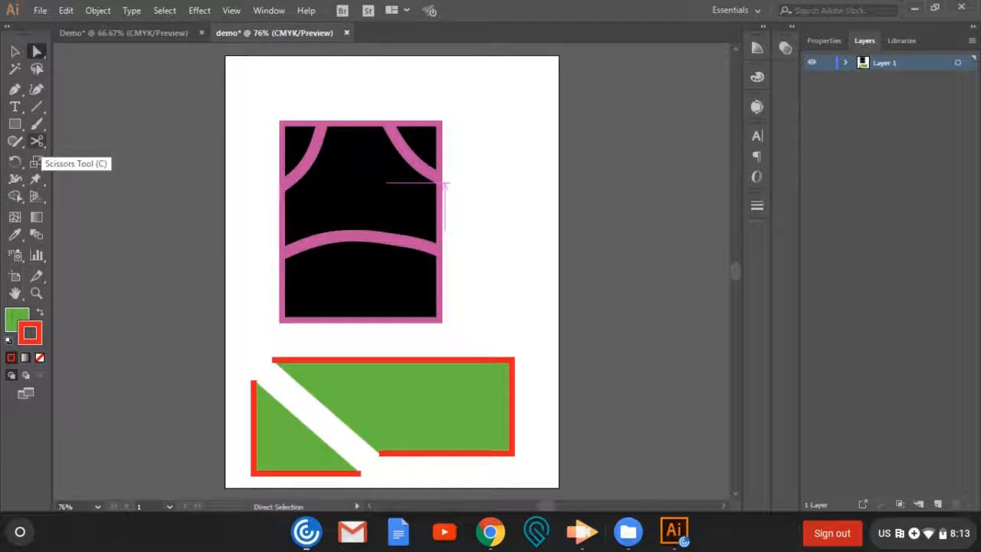
- Split the central black piece with the Scissors at the middle of its lower curve and upper edge, and move its left half beyond the right side
click(38, 142)
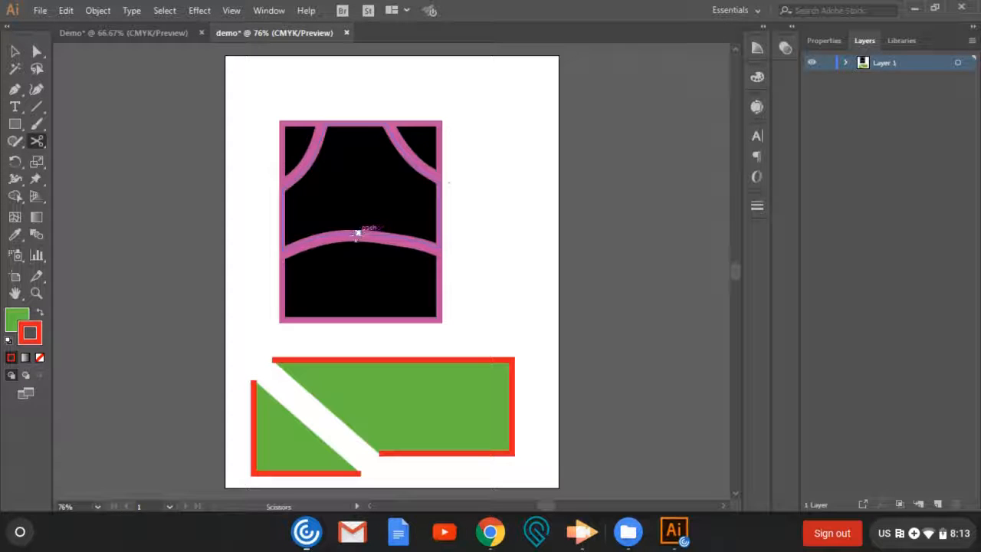
click(356, 233)
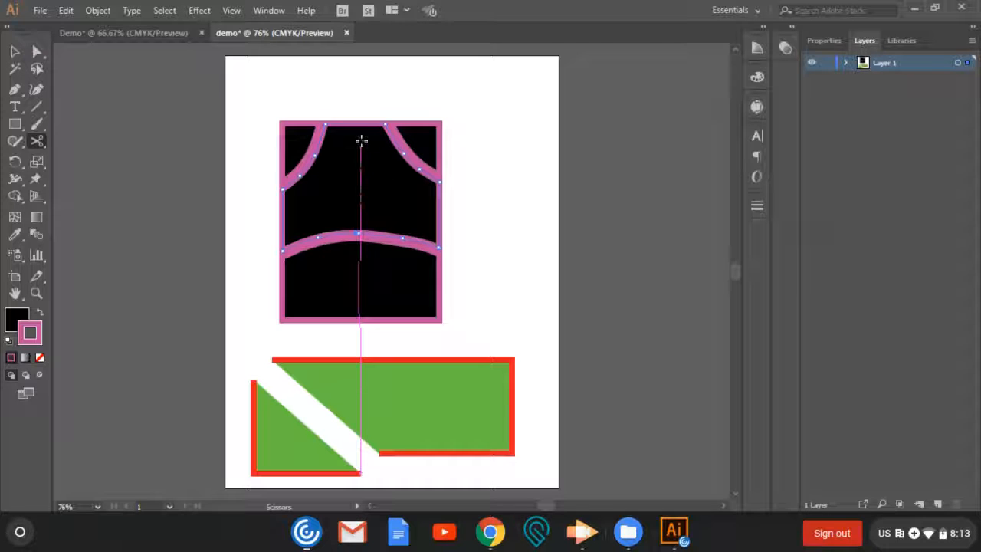
click(358, 124)
click(36, 50)
drag(342, 177, 515, 171)
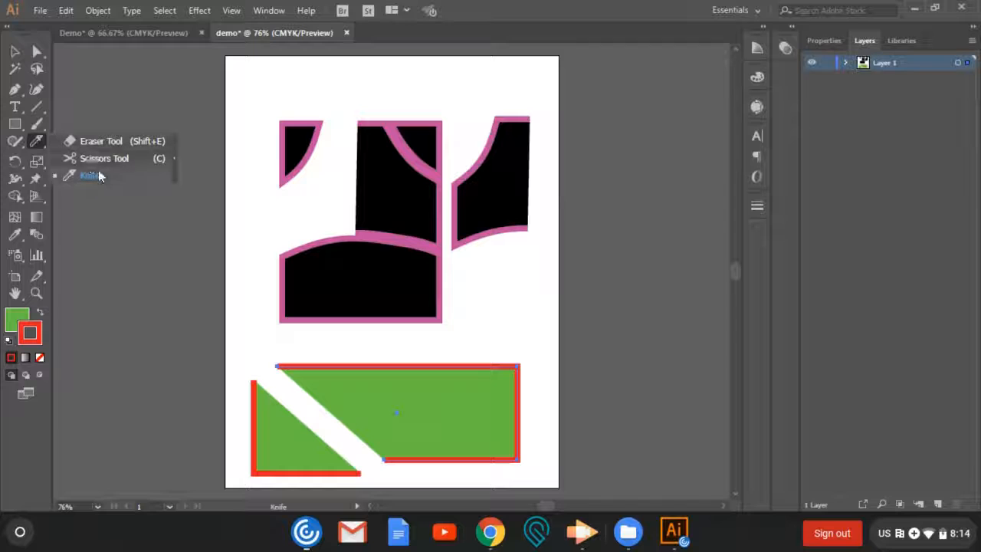
- Slice a curved section off the upper-right corner of the larger green piece with the Knife
click(98, 176)
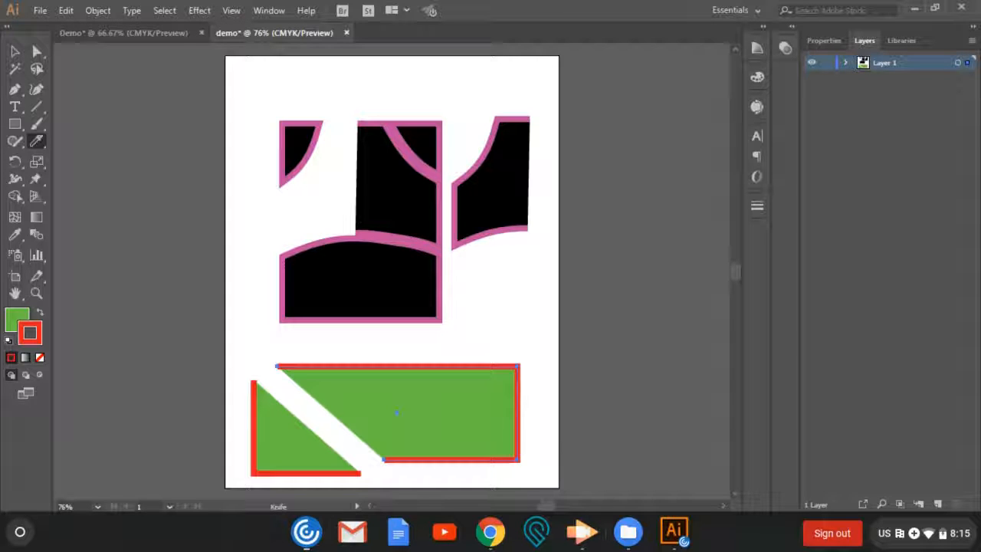
mouse_move(449, 341)
mouse_down()
mouse_move(470, 402)
mouse_move(557, 432)
mouse_up()
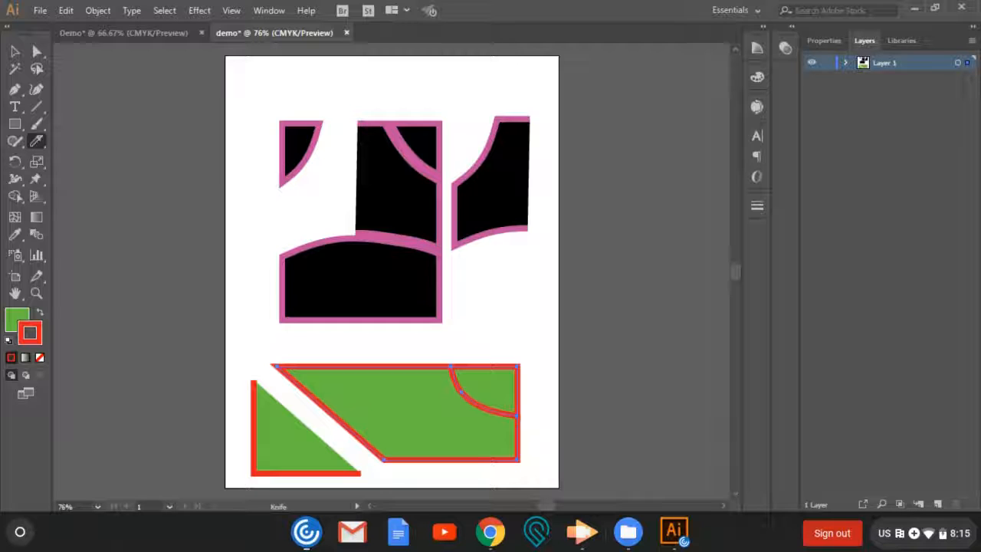
- Move the sliced green corner piece up and right, away from the larger piece, and round its corners
click(36, 50)
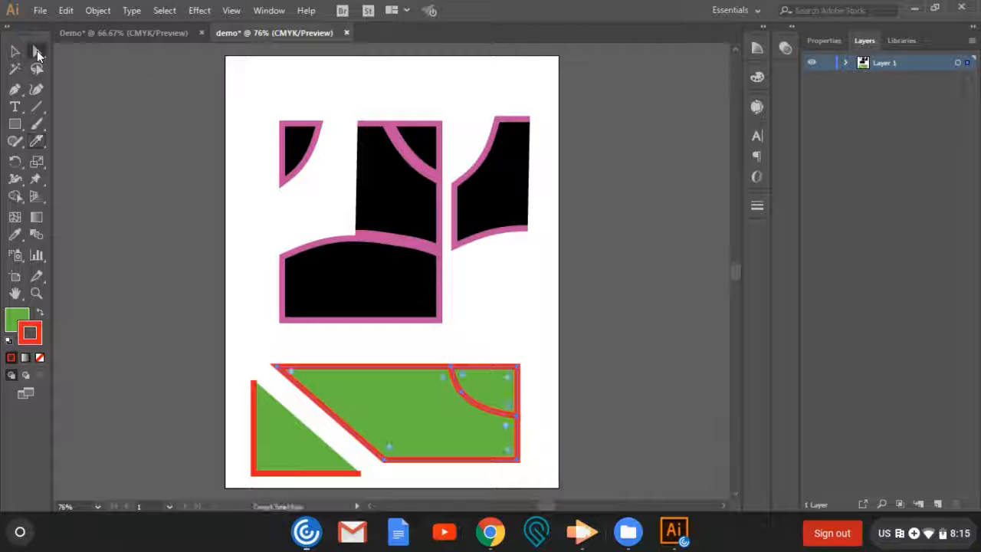
click(624, 313)
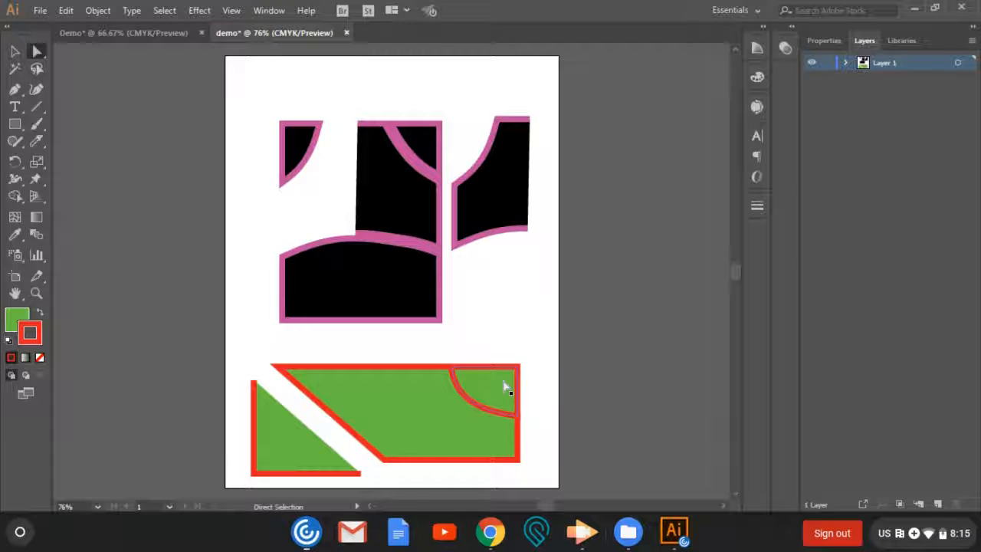
drag(503, 381, 520, 367)
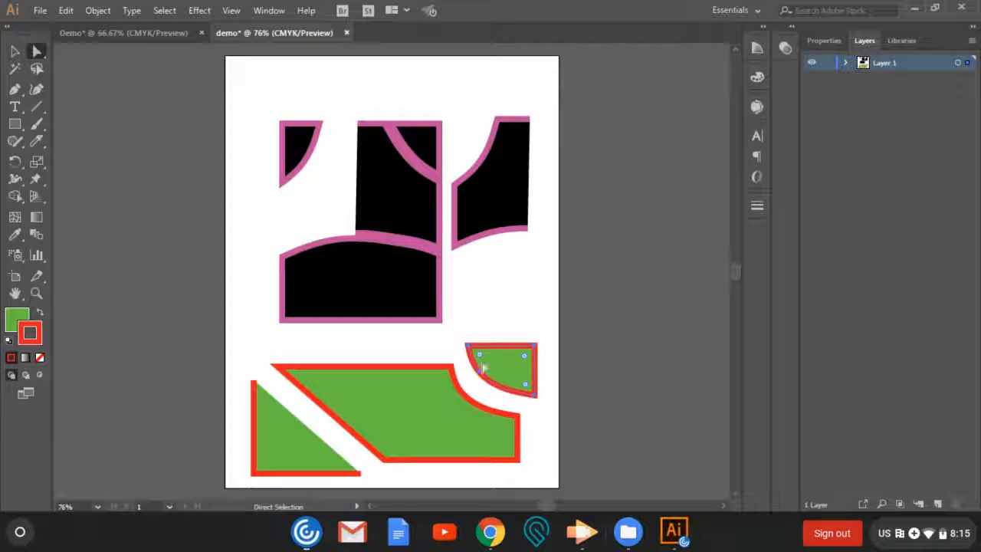
drag(487, 365, 500, 366)
click(627, 339)
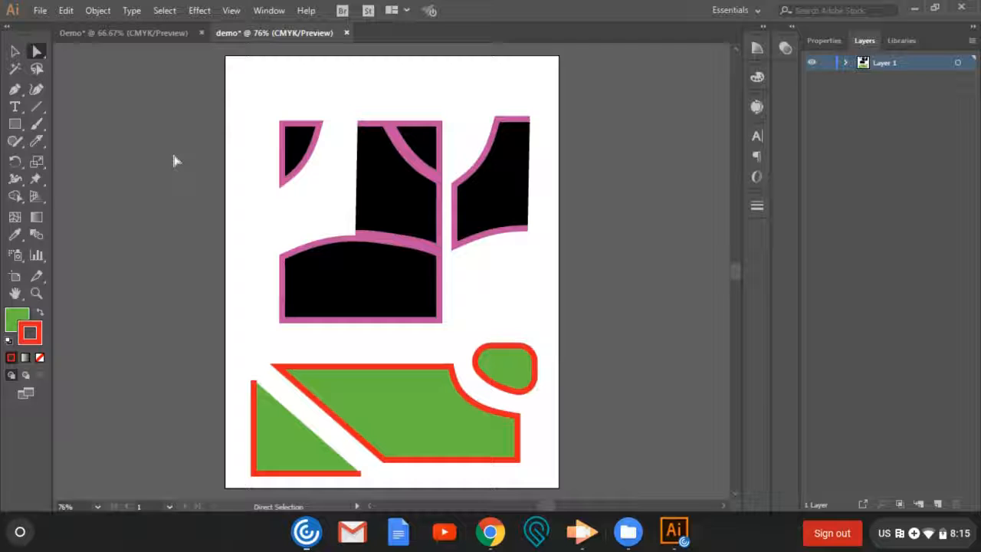
mouse_move(43, 145)
mouse_down()
mouse_move(82, 148)
mouse_move(86, 178)
mouse_move(86, 141)
mouse_up()
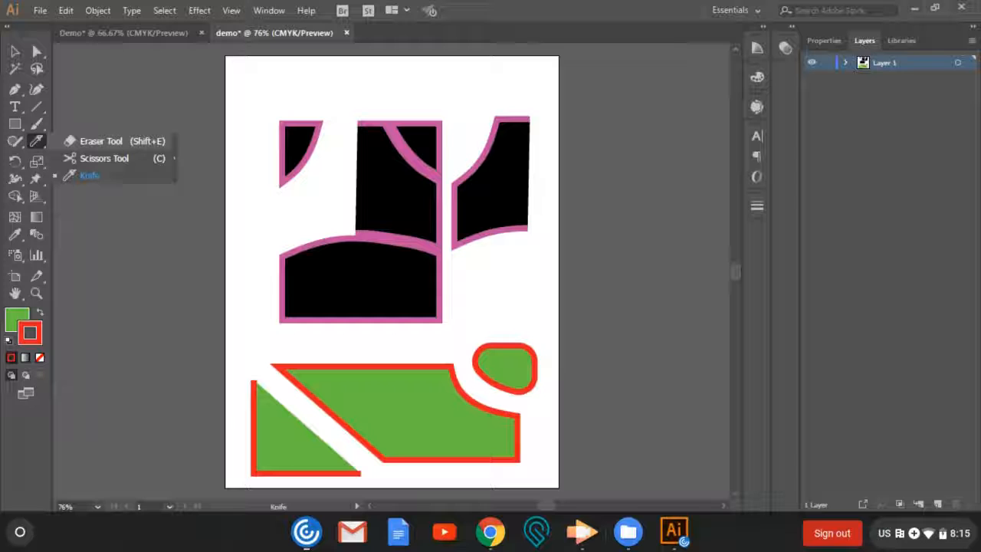
click(85, 141)
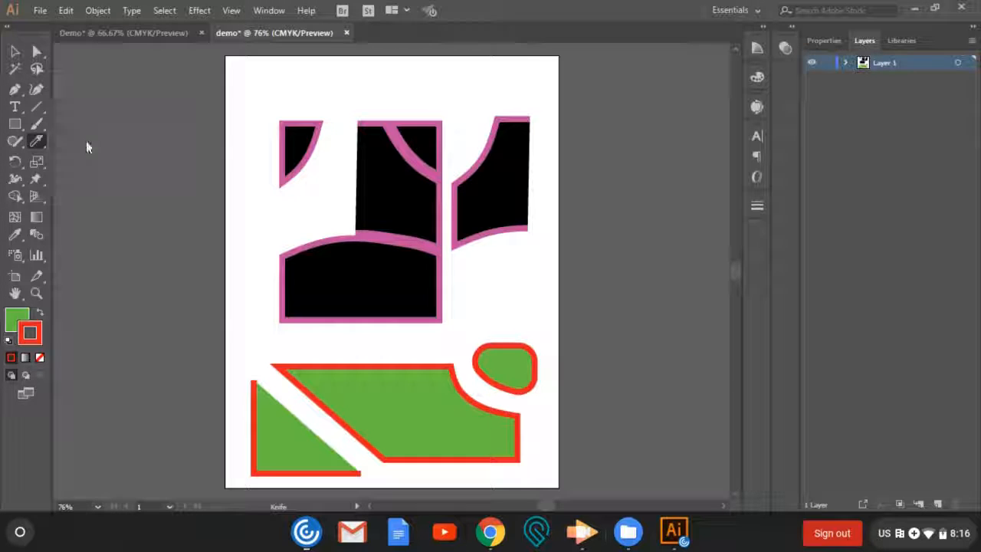